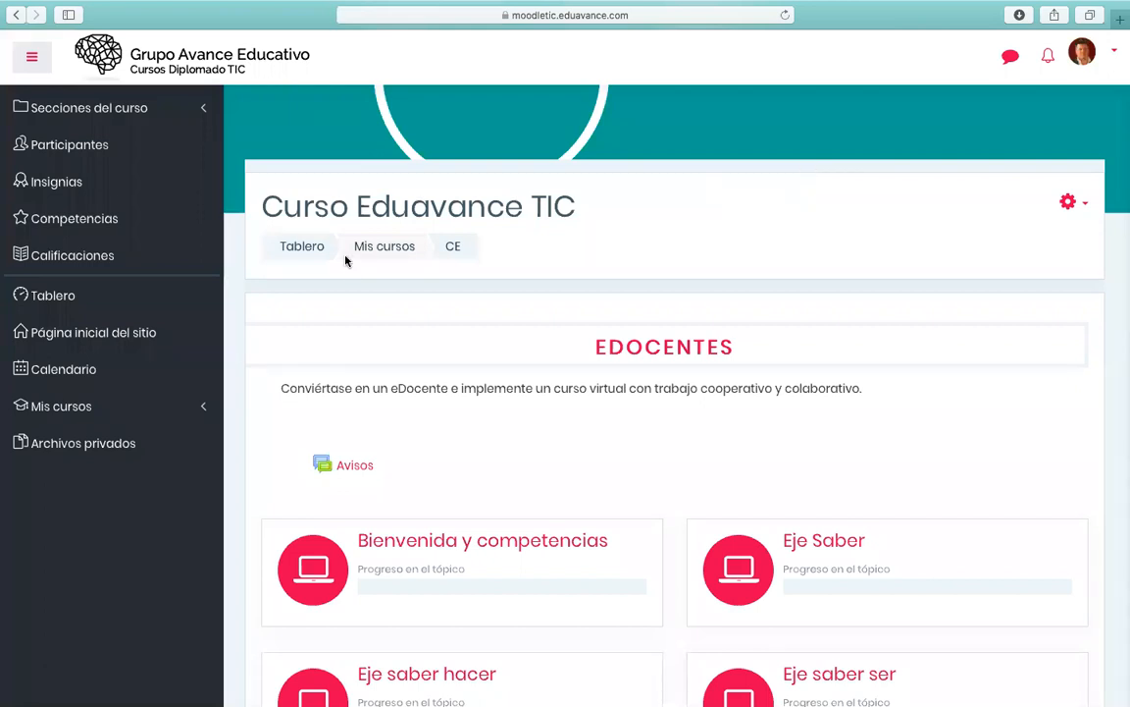
- Open the course's grader report and review the activity columns and the course total
{"action": "left_click", "coordinate": [108, 266]}
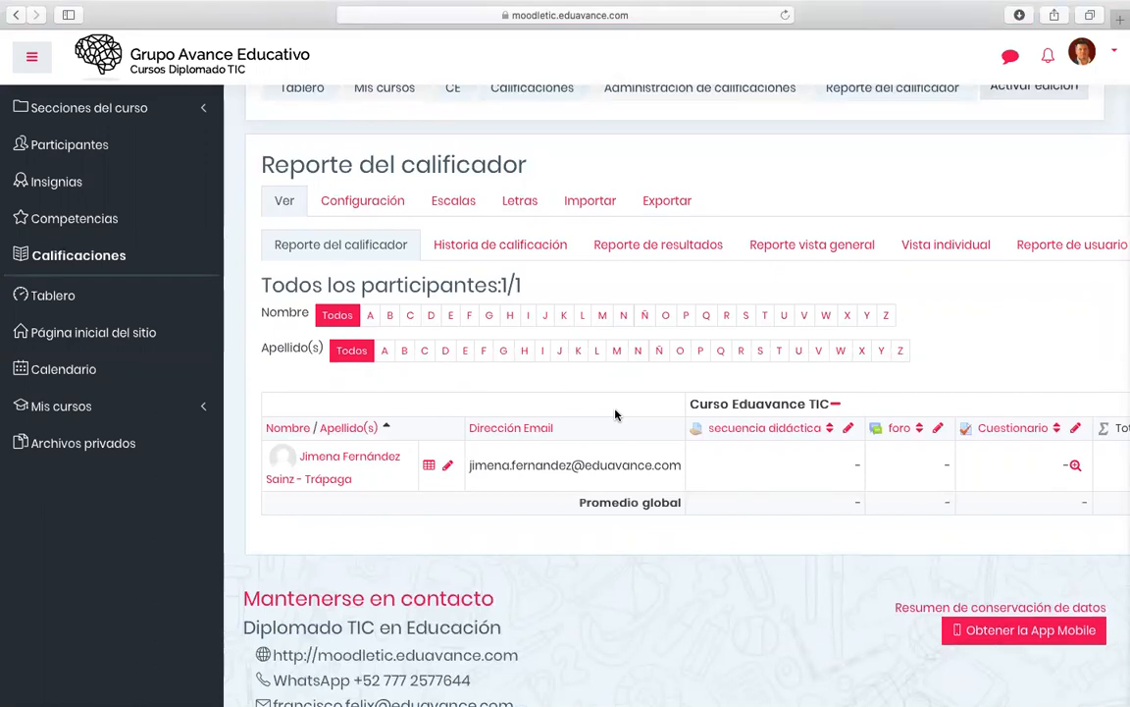
{"action": "scroll", "coordinate": [632, 452], "scroll_direction": "right", "scroll_amount": 3}
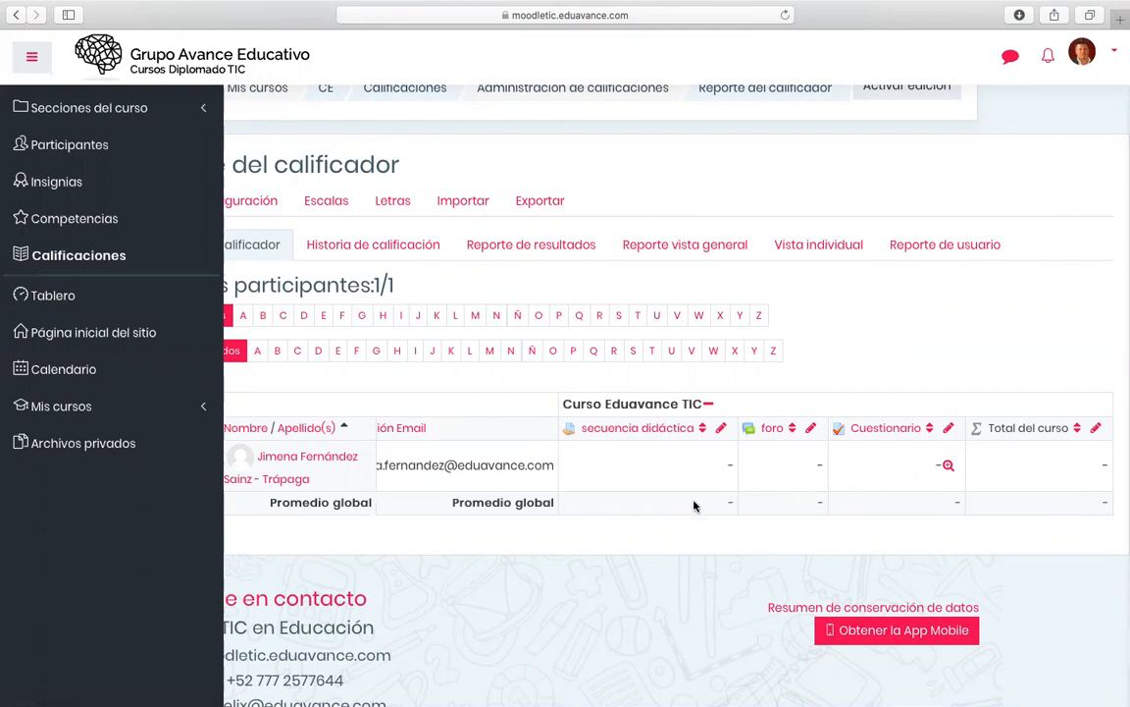
{"action": "scroll", "coordinate": [677, 507], "scroll_direction": "left", "scroll_amount": 3}
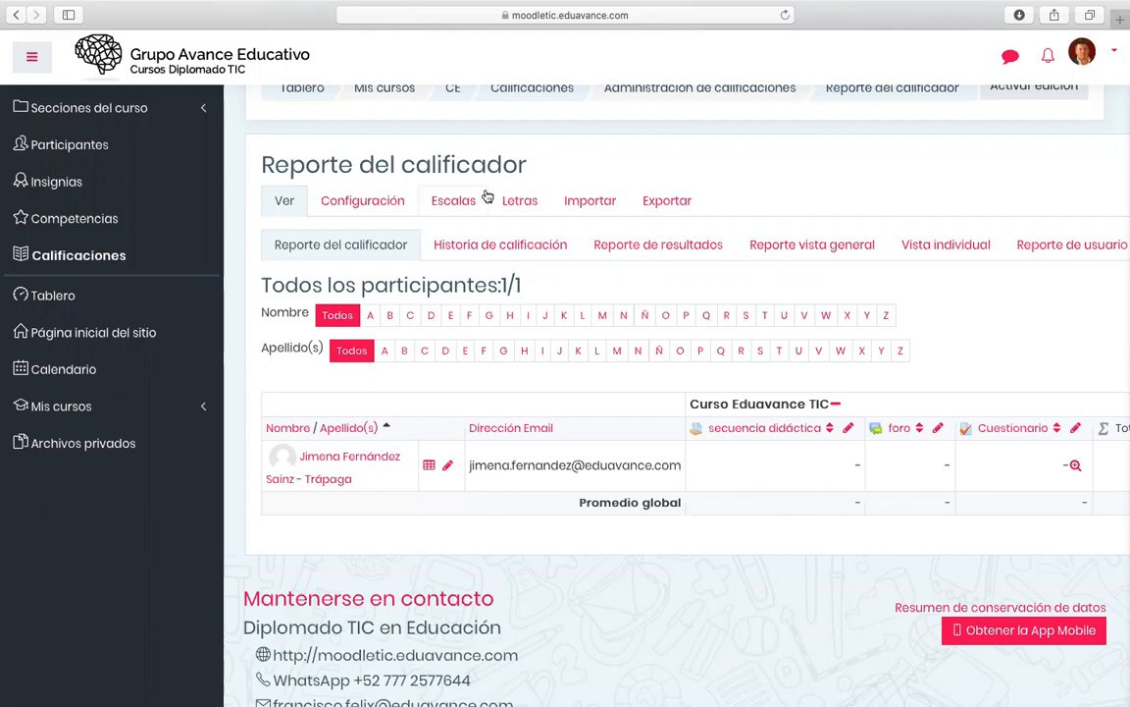
- In the gradebook setup, move the Cuestionario item to the position between secuencia didáctica and foro
{"action": "left_click", "coordinate": [349, 200]}
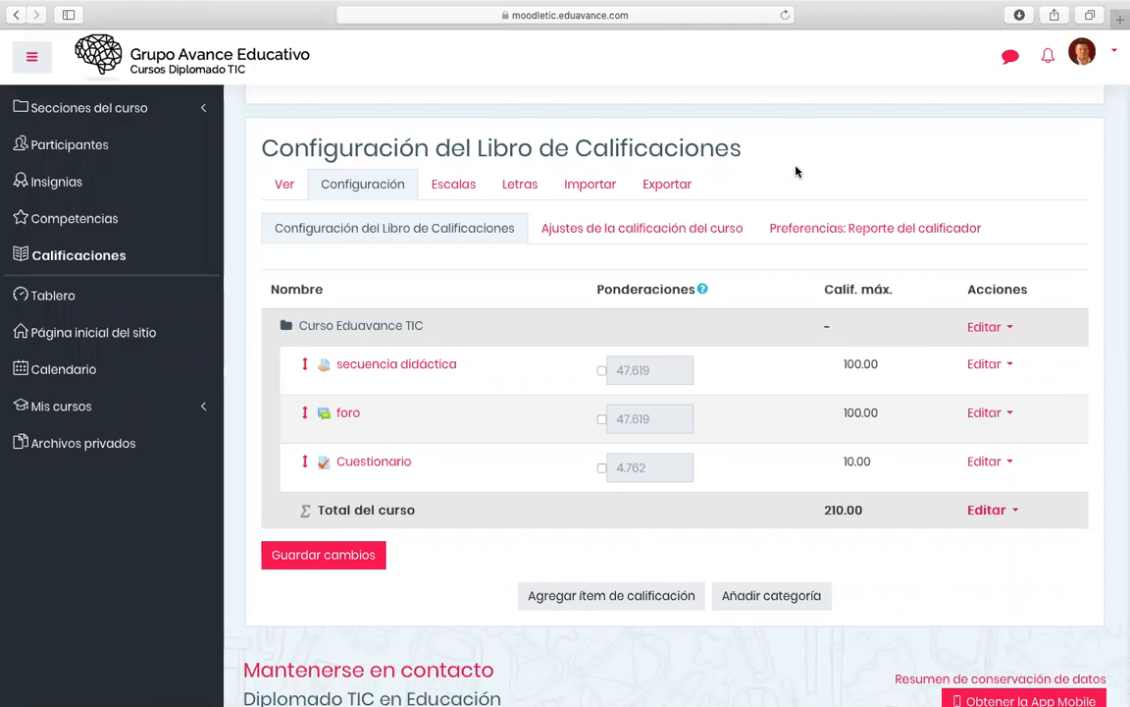
{"action": "scroll", "coordinate": [759, 308], "scroll_direction": "down", "scroll_amount": 1}
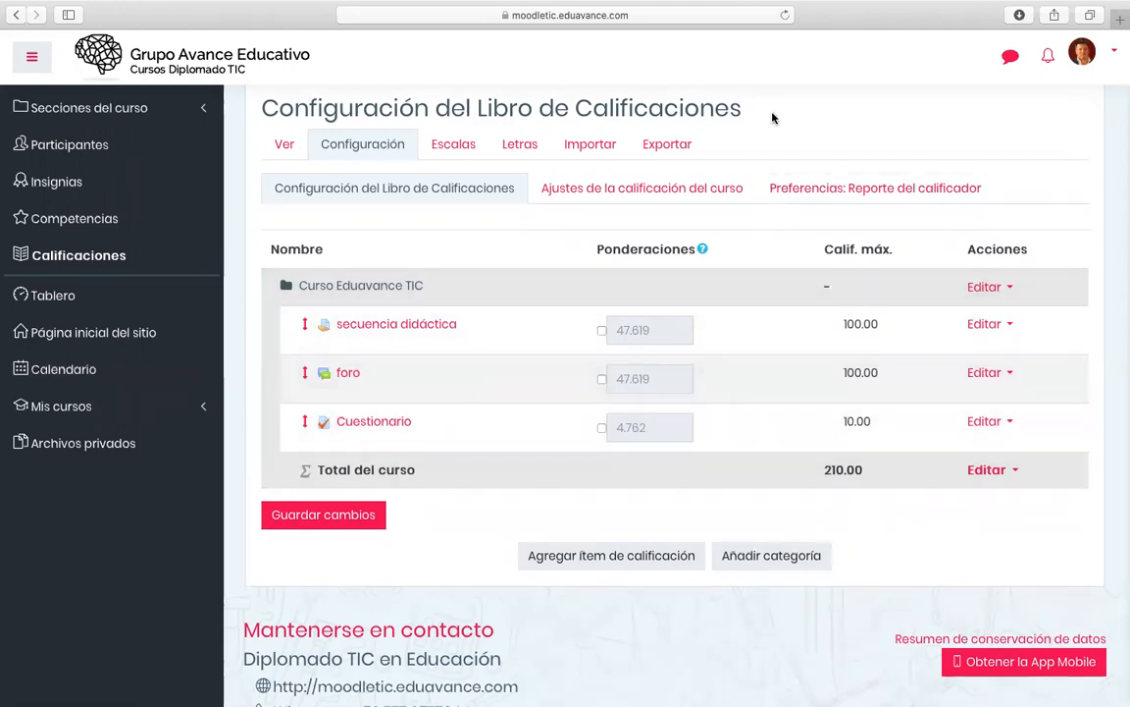
{"action": "scroll", "coordinate": [677, 298], "scroll_direction": "up", "scroll_amount": 2}
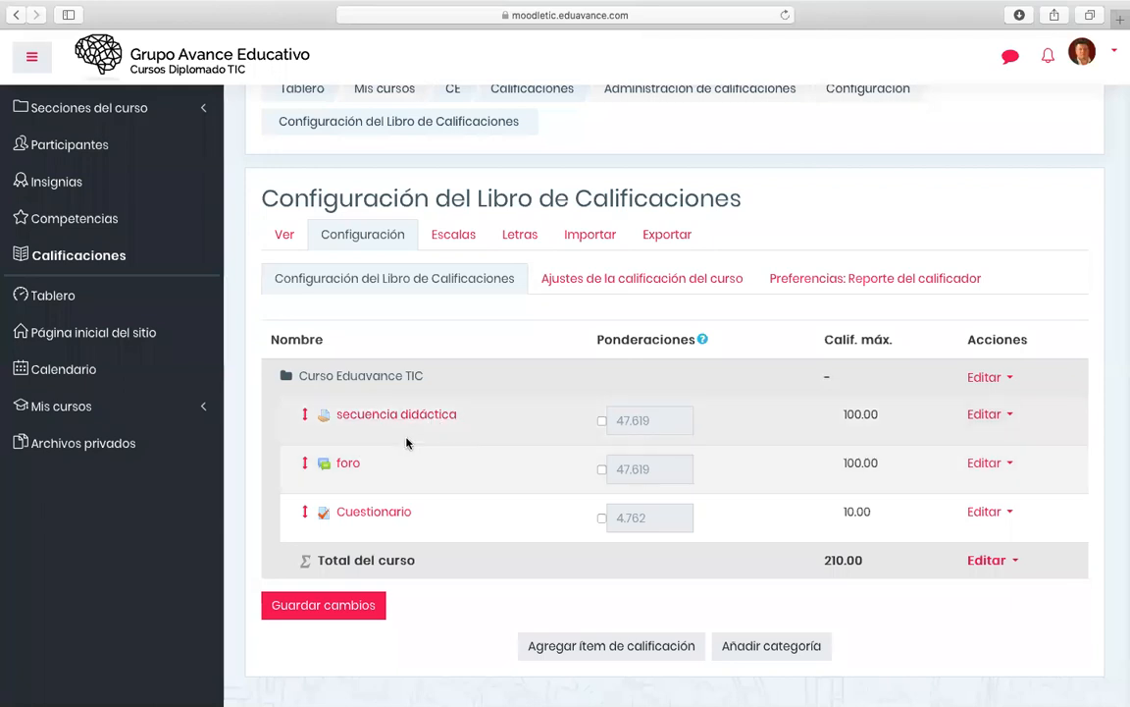
{"action": "left_click", "coordinate": [306, 513]}
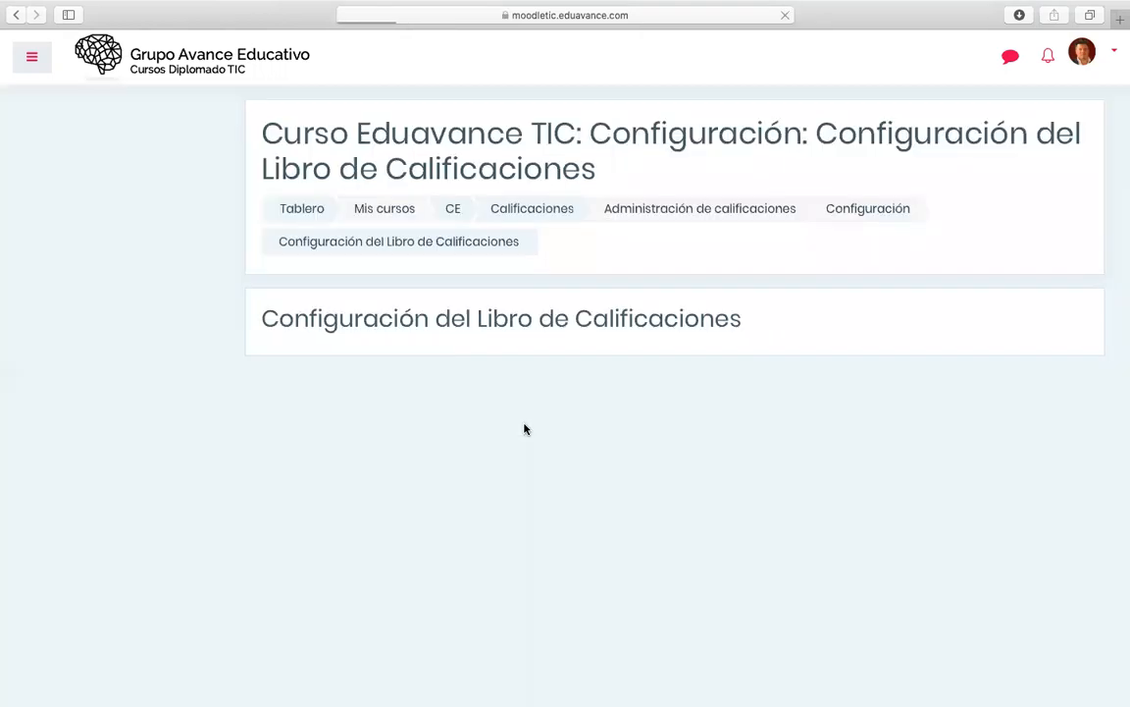
{"action": "scroll", "coordinate": [495, 544], "scroll_direction": "down", "scroll_amount": 3}
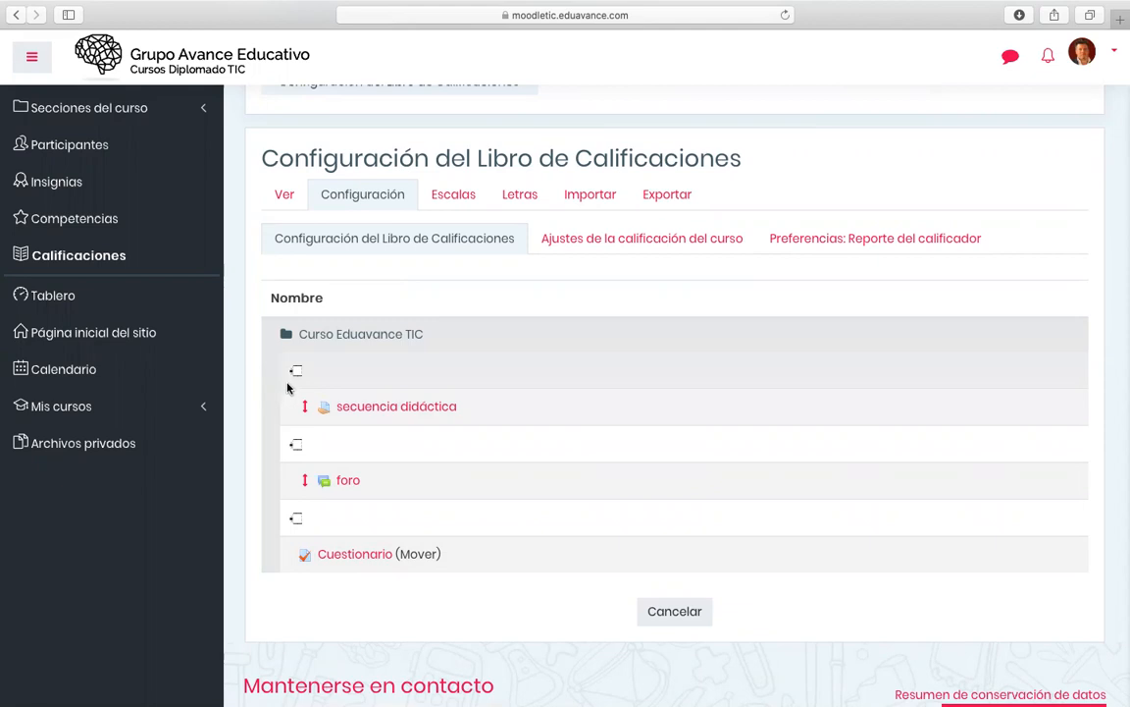
{"action": "left_click", "coordinate": [297, 452]}
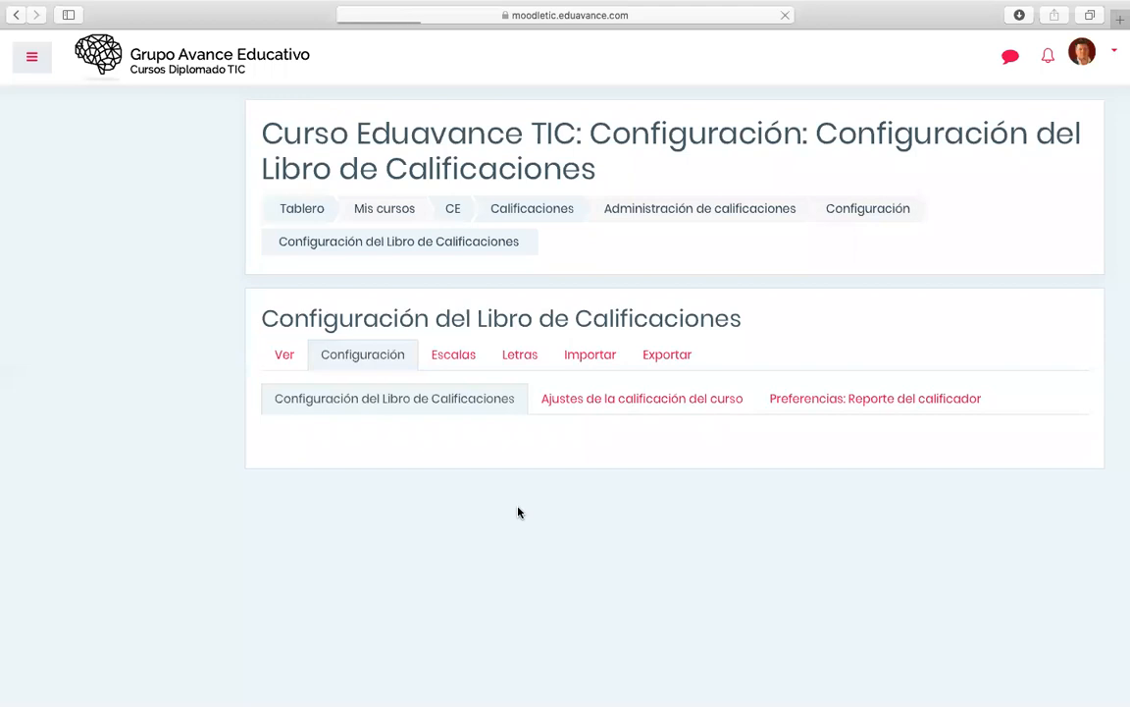
{"action": "scroll", "coordinate": [512, 542], "scroll_direction": "down", "scroll_amount": 3}
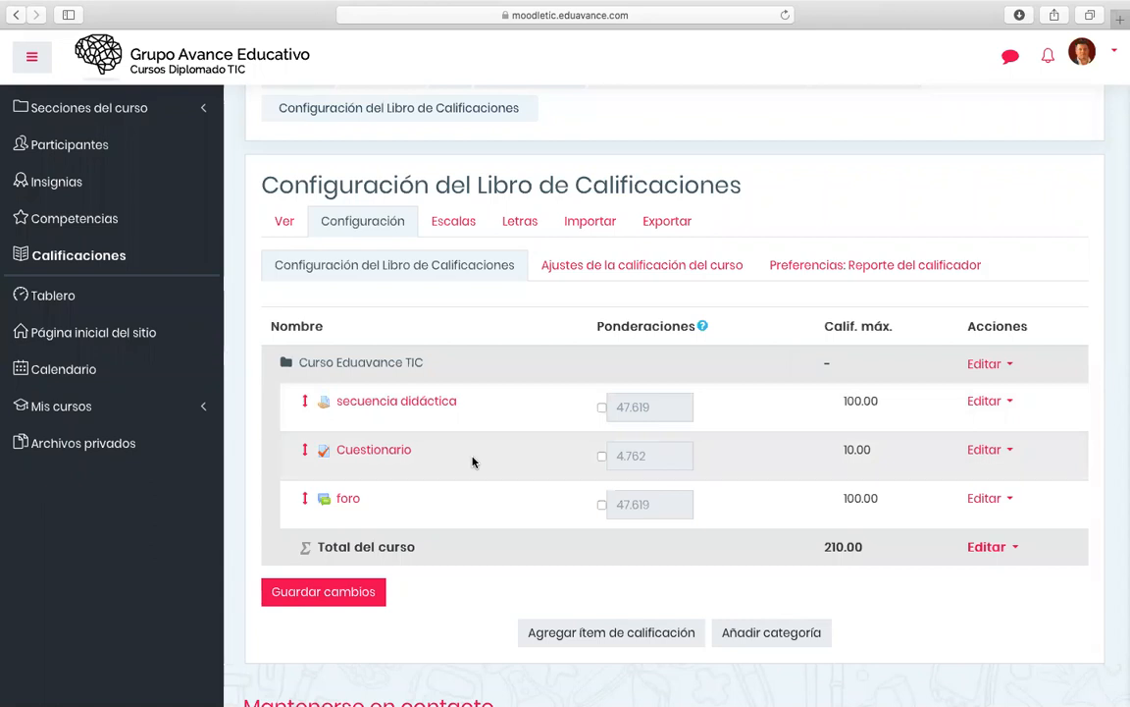
- Open the settings of the secuencia didáctica assignment and expand its Calificación section
{"action": "left_click", "coordinate": [381, 401]}
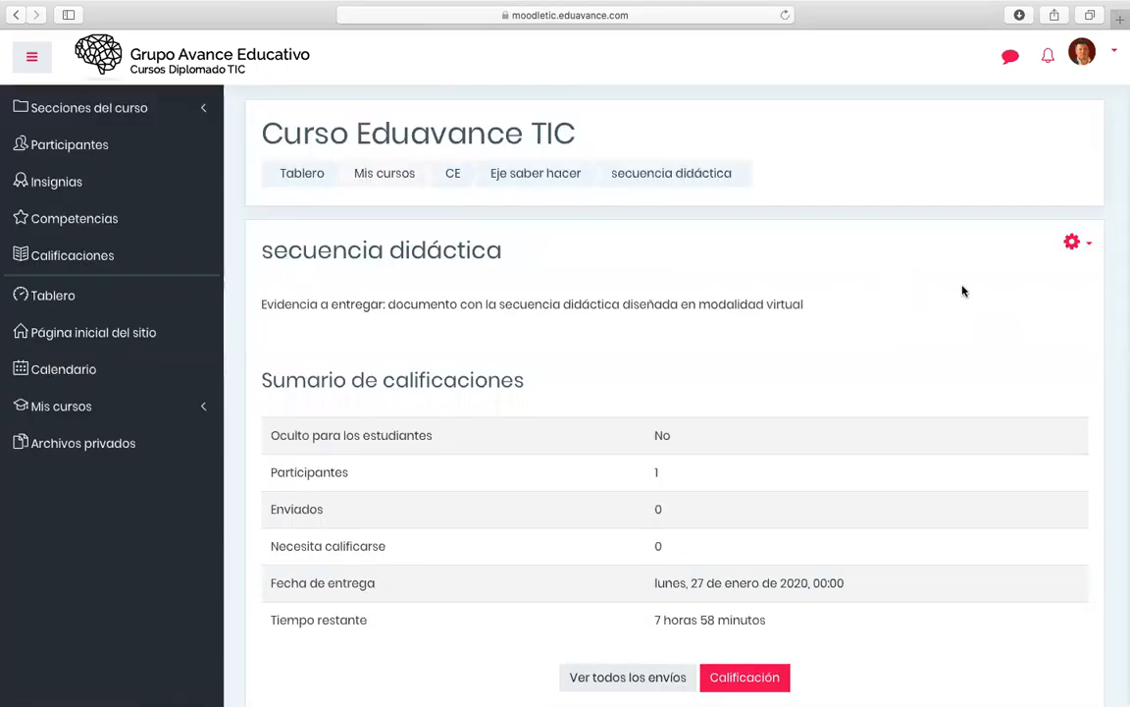
{"action": "left_click", "coordinate": [1073, 244]}
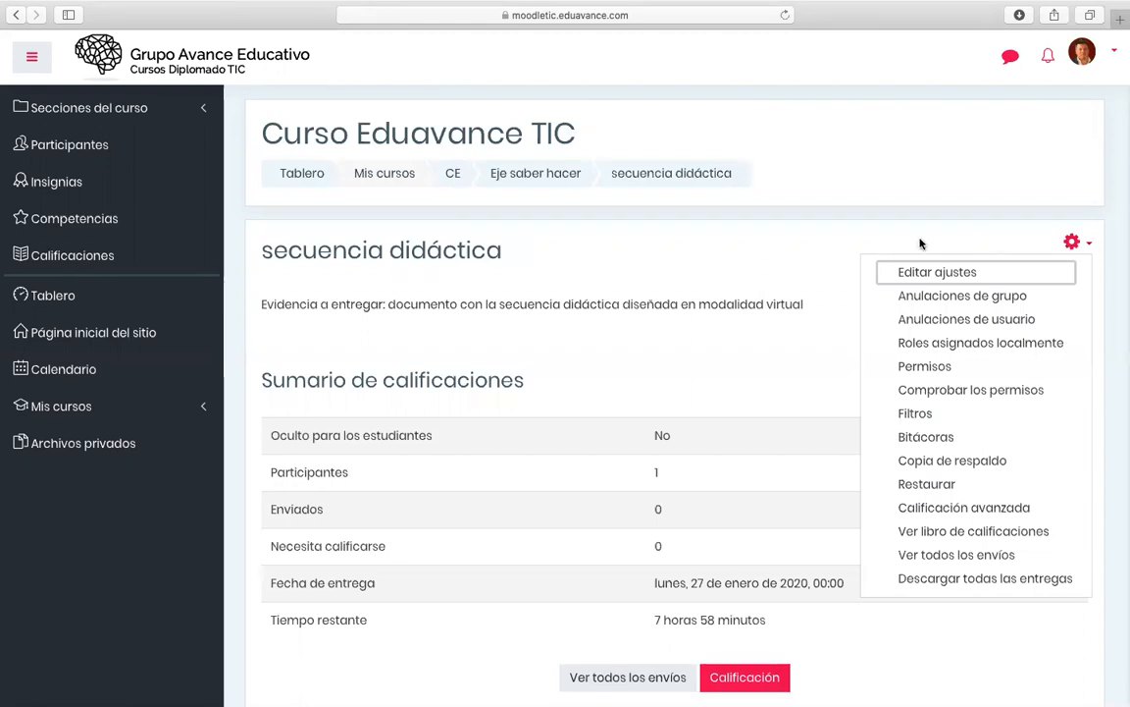
{"action": "left_click", "coordinate": [938, 272]}
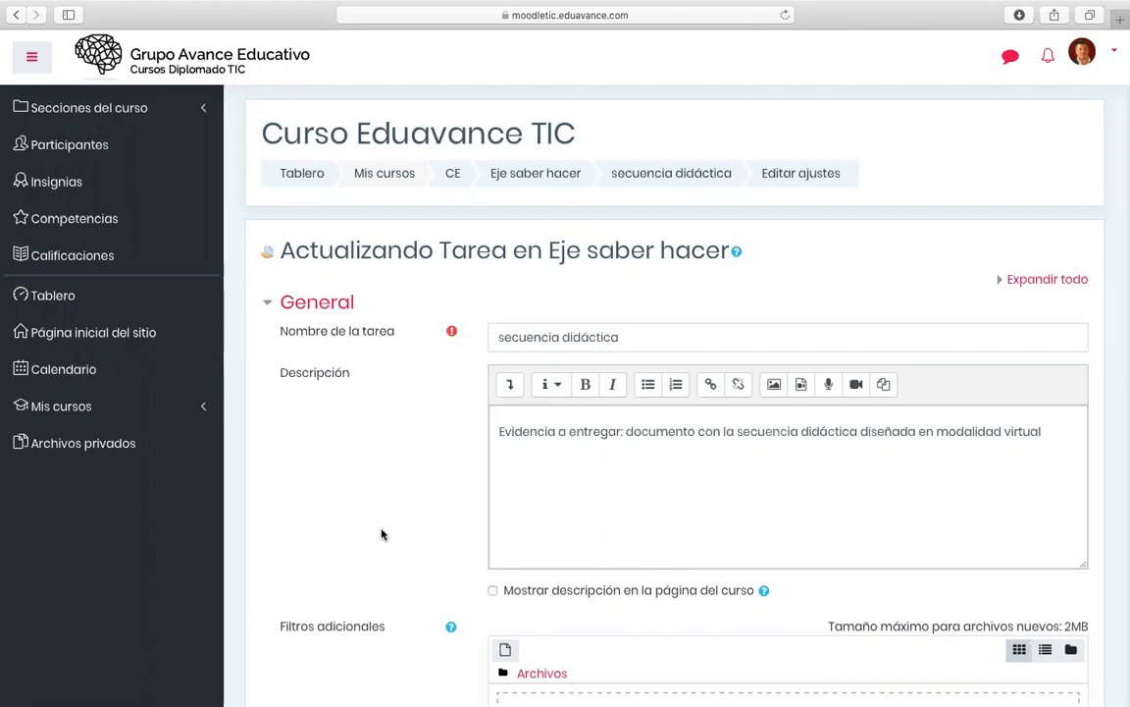
{"action": "scroll", "coordinate": [383, 534], "scroll_direction": "down", "scroll_amount": 10}
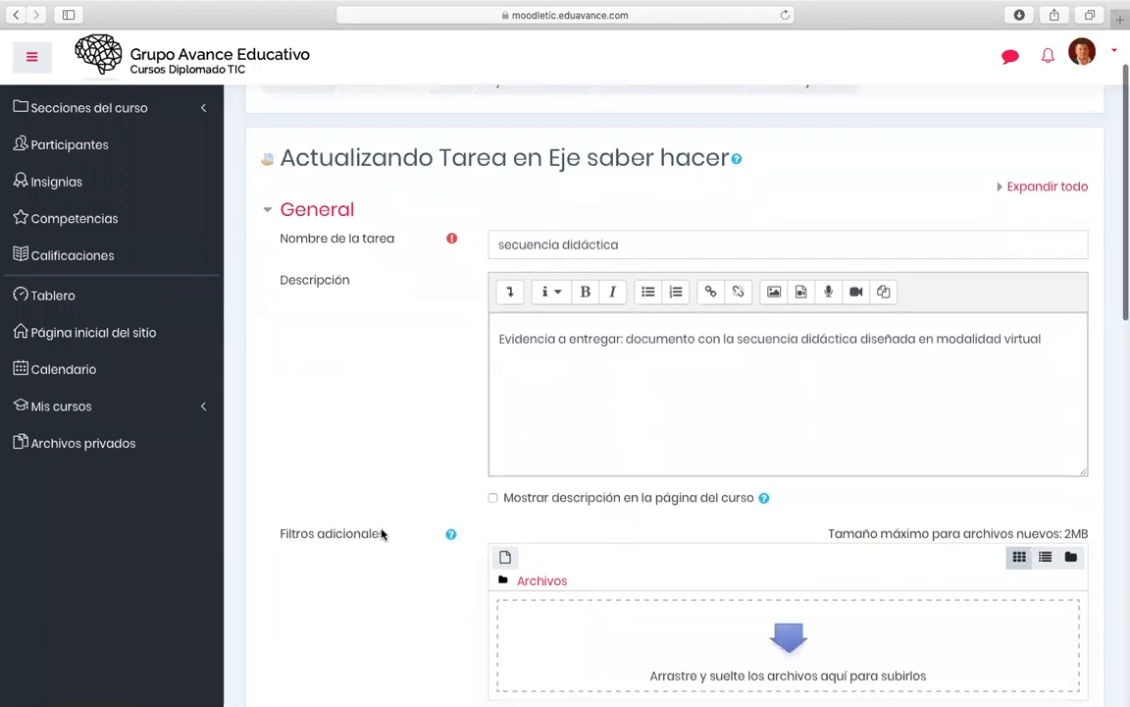
{"action": "scroll", "coordinate": [383, 534], "scroll_direction": "down", "scroll_amount": 1}
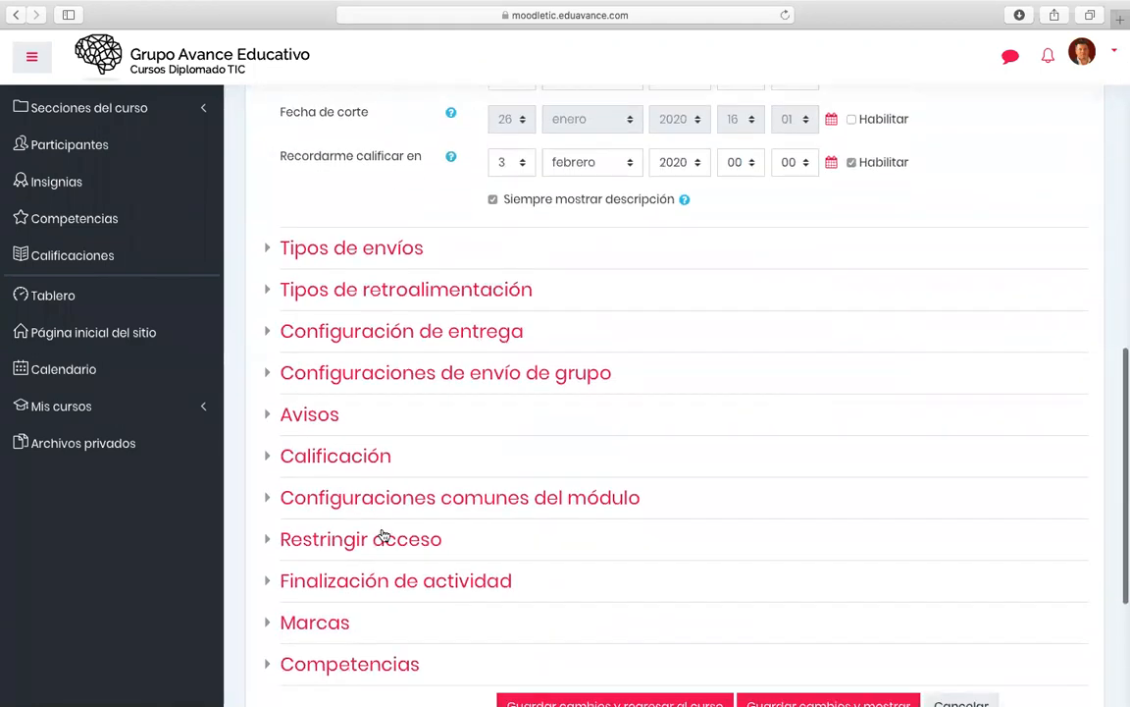
{"action": "left_click", "coordinate": [318, 456]}
{"action": "scroll", "coordinate": [527, 418], "scroll_direction": "down", "scroll_amount": 3}
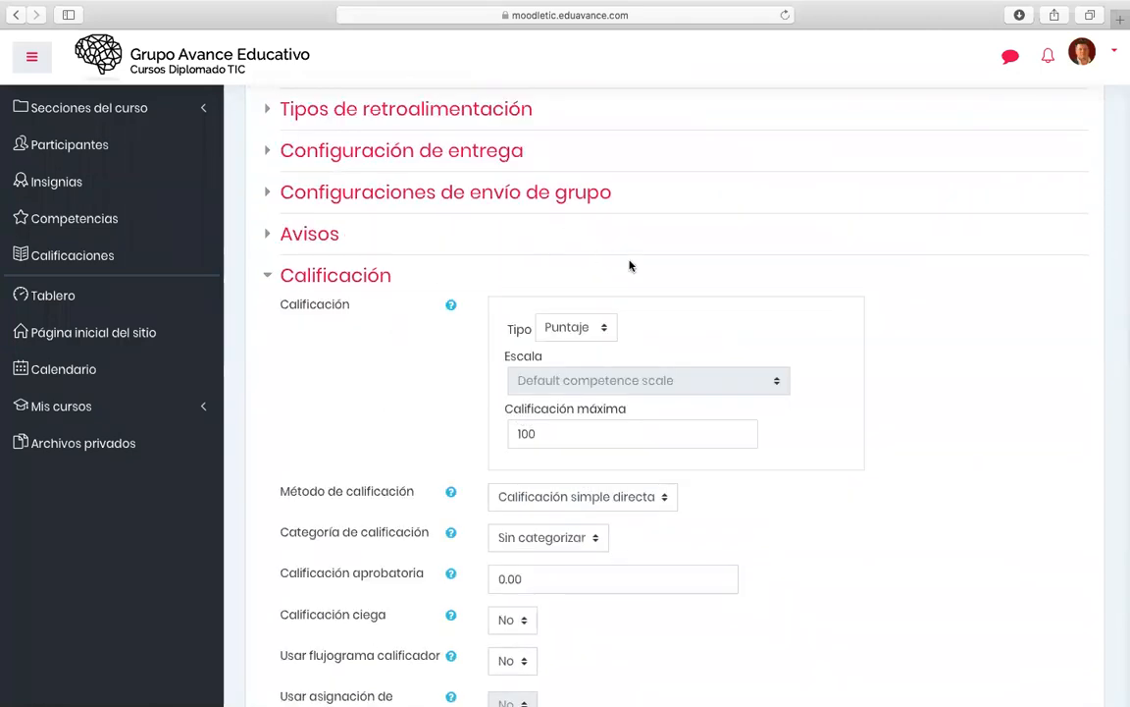
- Set the assignment's maximum grade to 50 and save the changes, returning to the course
{"action": "left_click", "coordinate": [559, 430]}
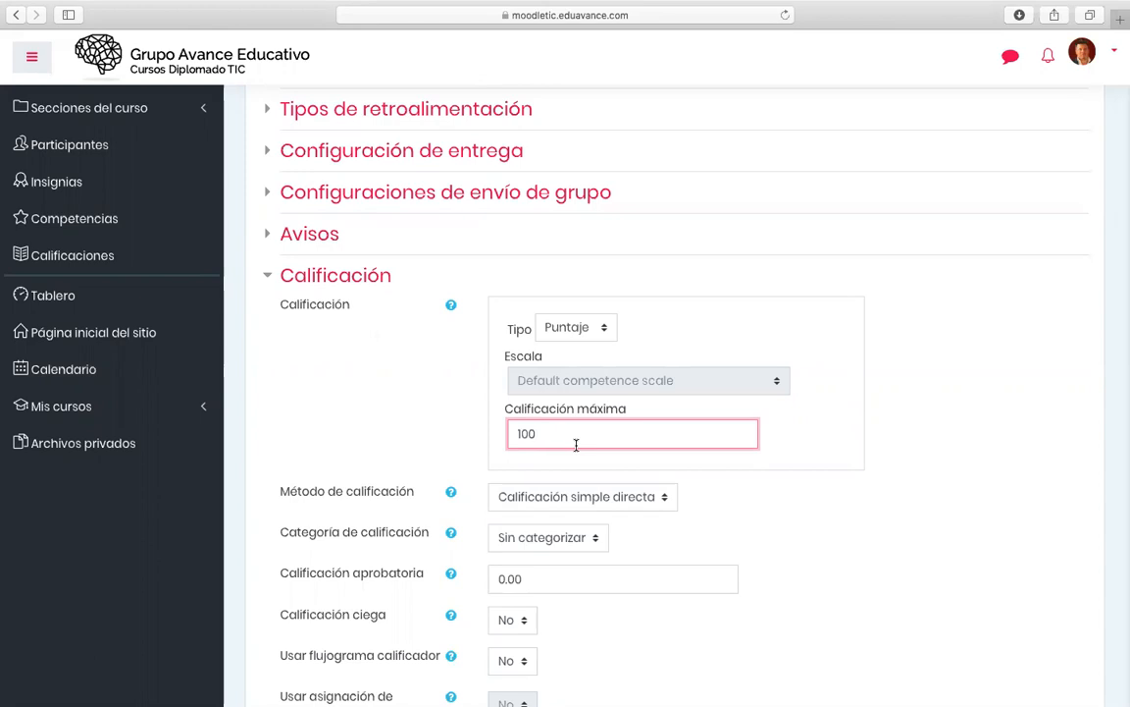
{"action": "key", "text": "BackSpace"}
{"action": "key", "text": "BackSpace"}
{"action": "key", "text": "BackSpace"}
{"action": "type", "text": "50"}
{"action": "left_click", "coordinate": [821, 565]}
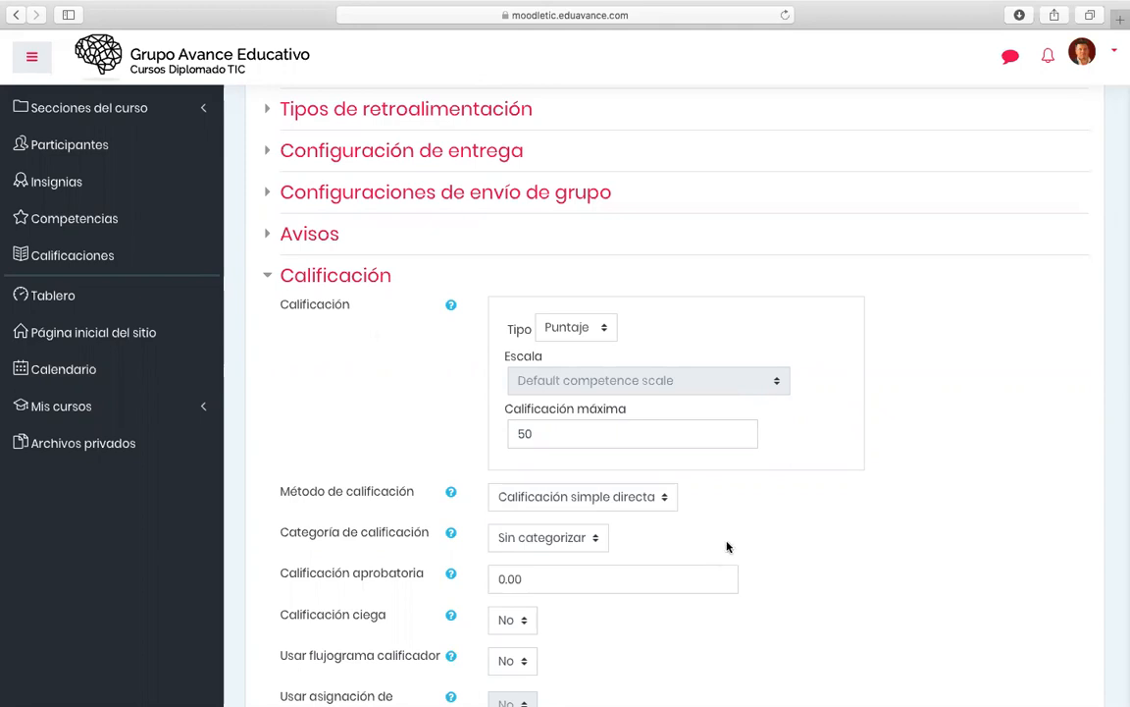
{"action": "scroll", "coordinate": [687, 559], "scroll_direction": "down", "scroll_amount": 5}
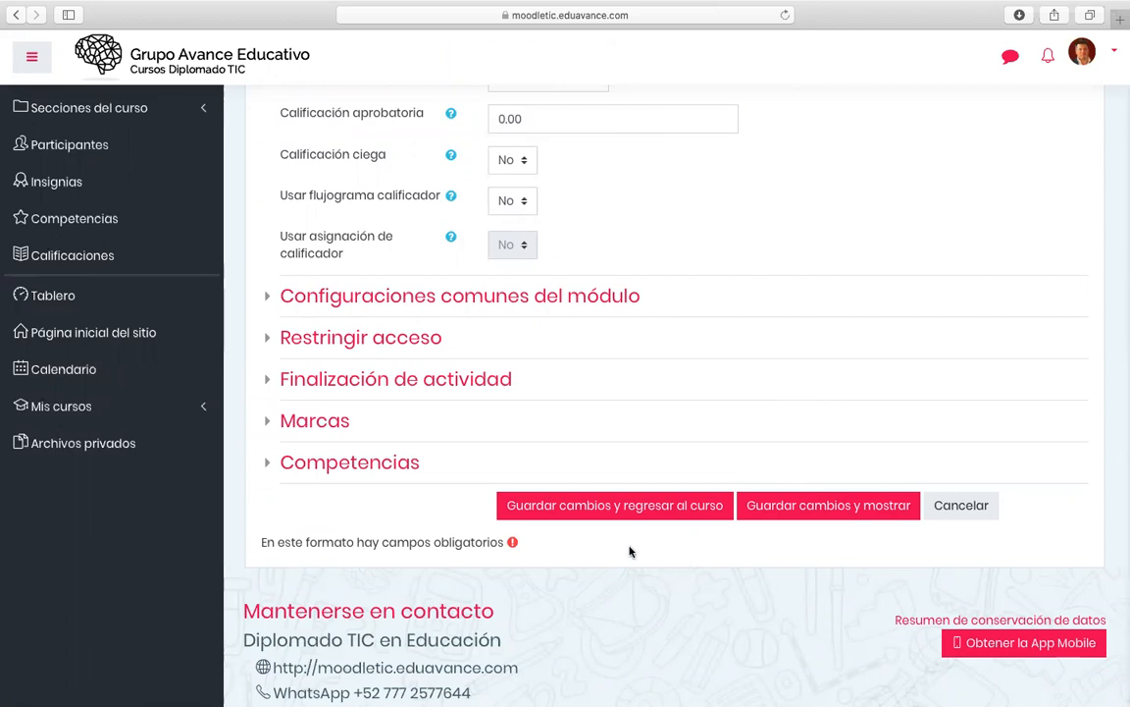
{"action": "left_click", "coordinate": [671, 512]}
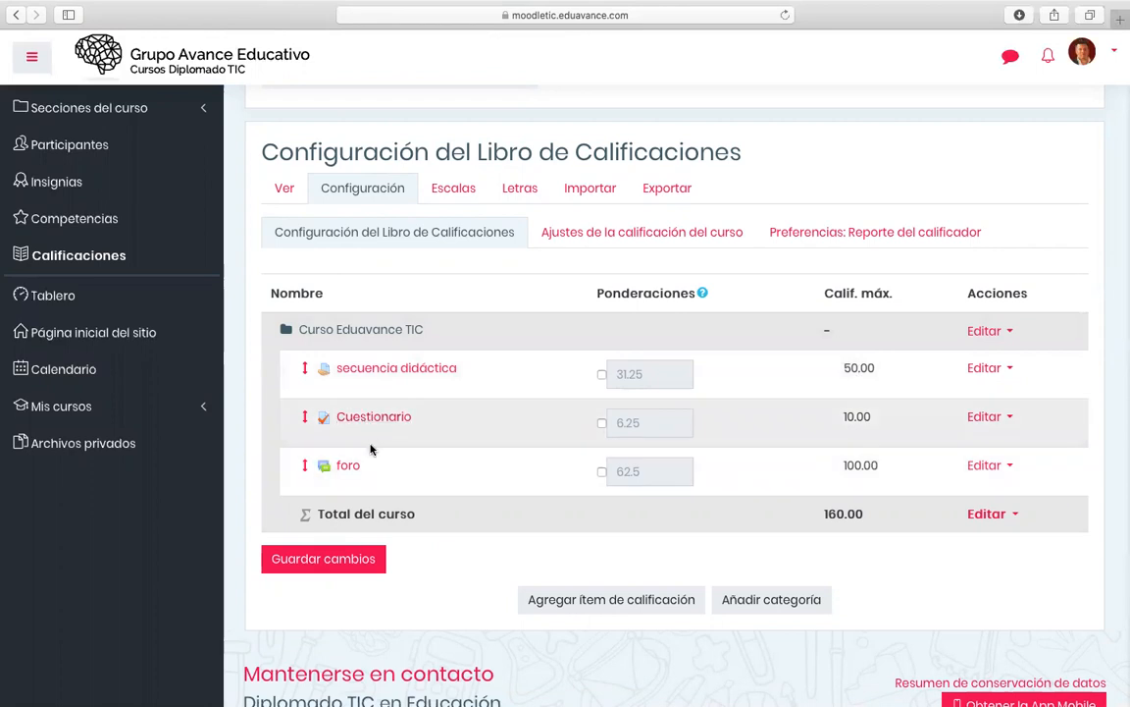
- Set the calculation of Total del curso to =average([[A1]];[[A2]];[[A3]]) in the gradebook setup and save it
{"action": "scroll", "coordinate": [786, 497], "scroll_direction": "down", "scroll_amount": 1}
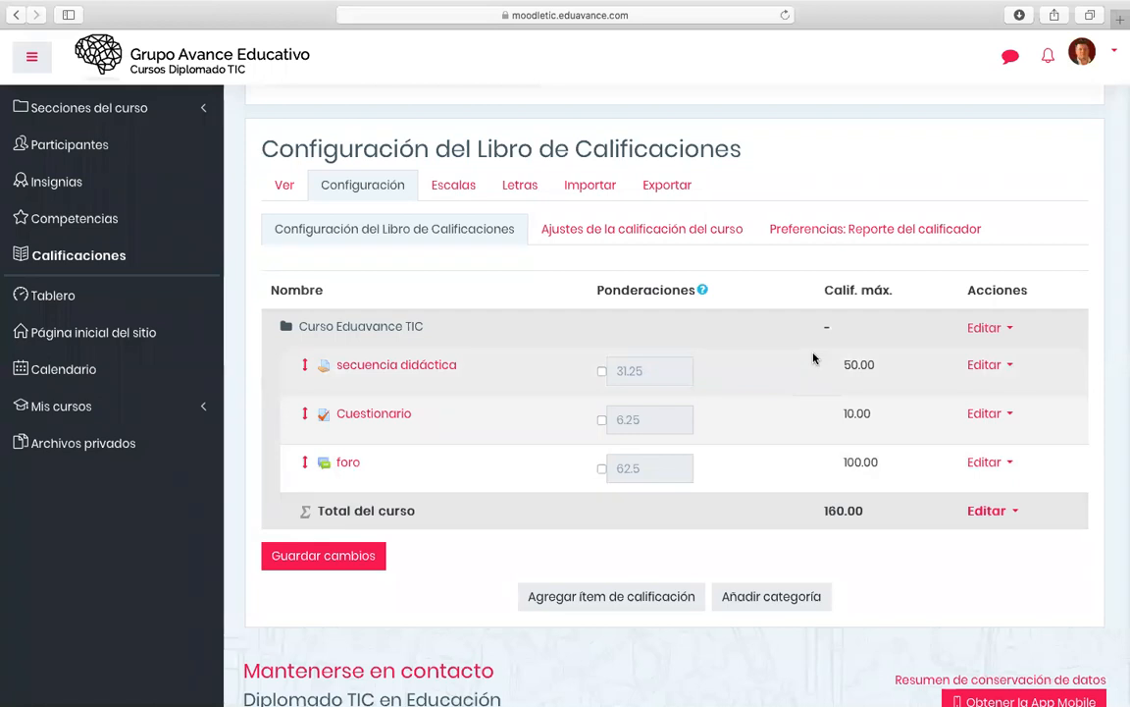
{"action": "scroll", "coordinate": [814, 294], "scroll_direction": "up", "scroll_amount": 1}
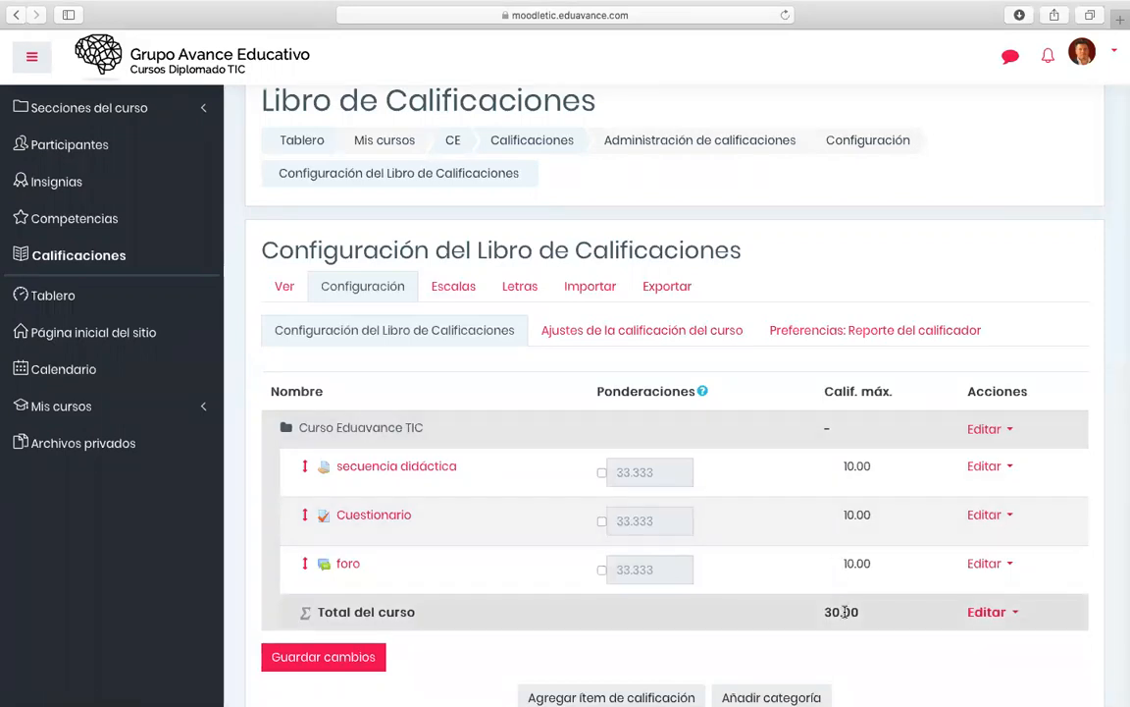
{"action": "left_click", "coordinate": [990, 614]}
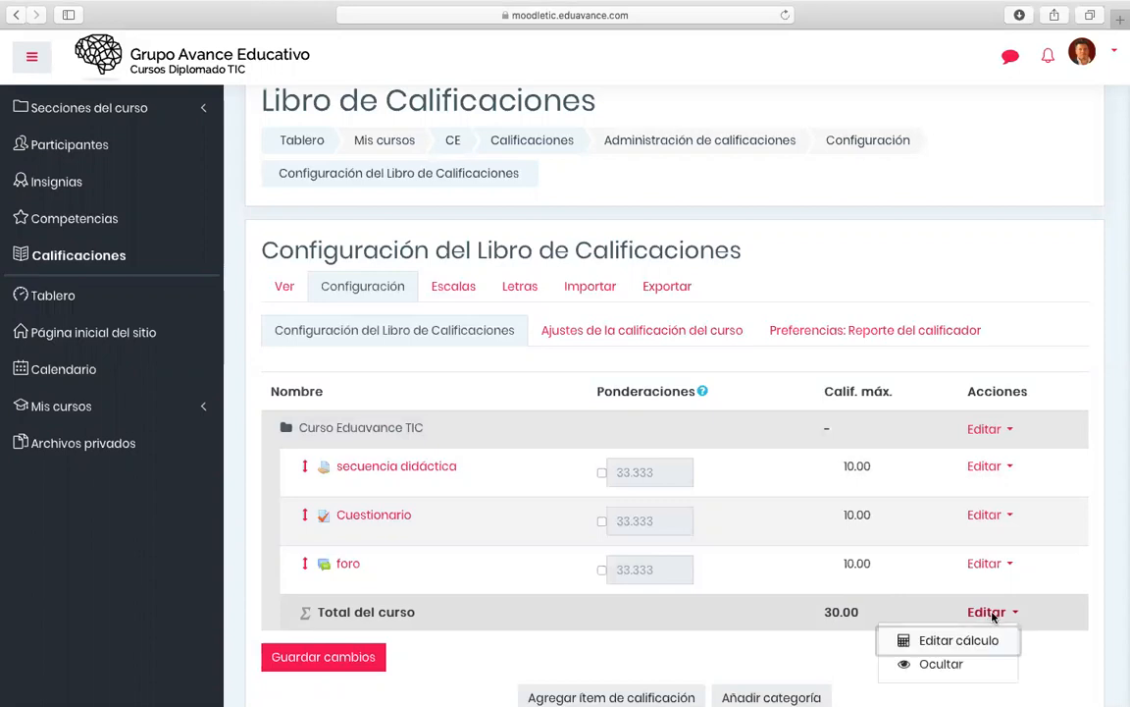
{"action": "left_click", "coordinate": [944, 641]}
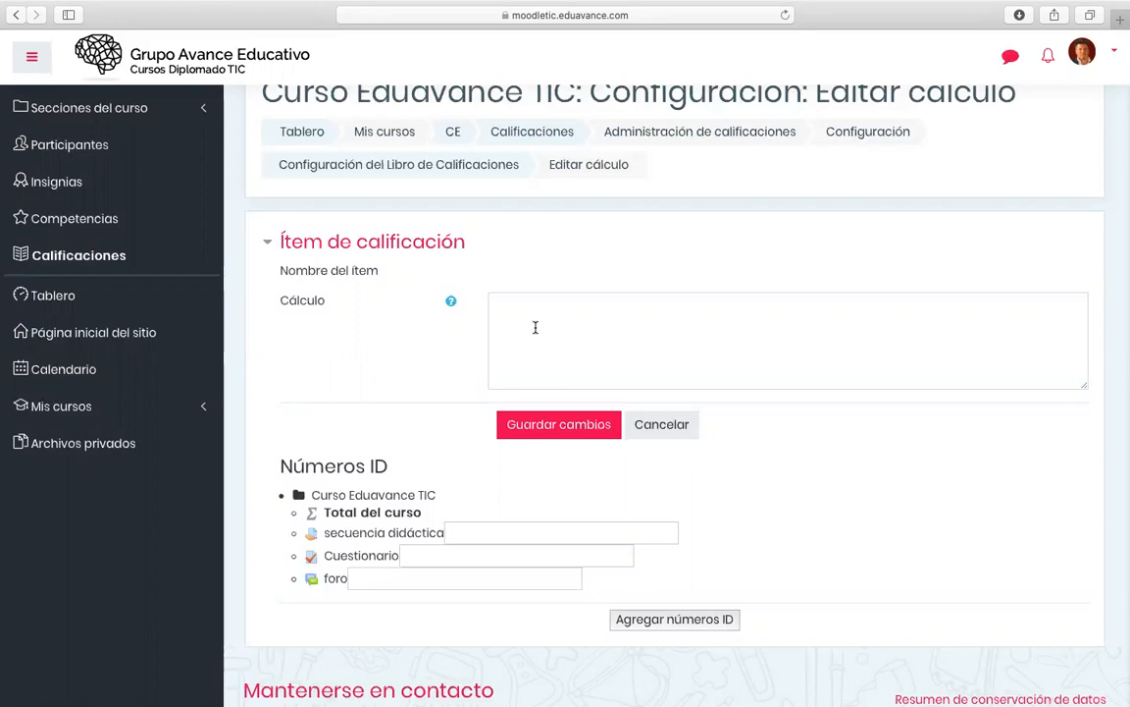
{"action": "scroll", "coordinate": [417, 434], "scroll_direction": "down", "scroll_amount": 2}
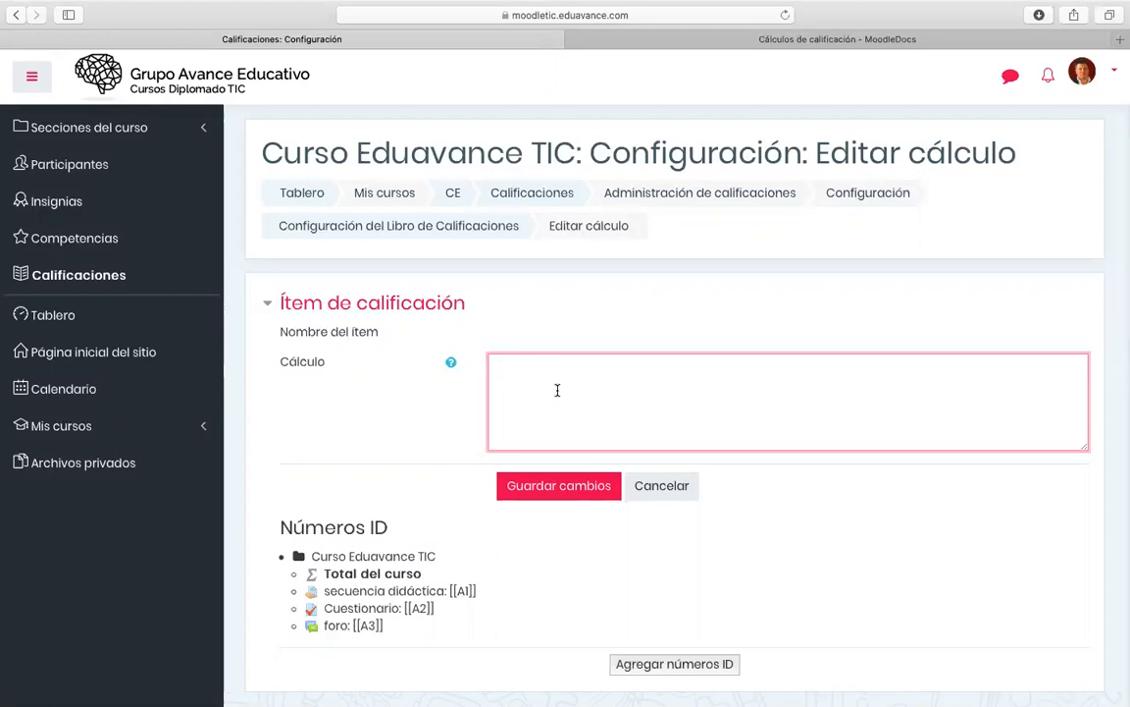
{"action": "type", "text": "=average([[A1]];[[A2]];[[A3]])"}
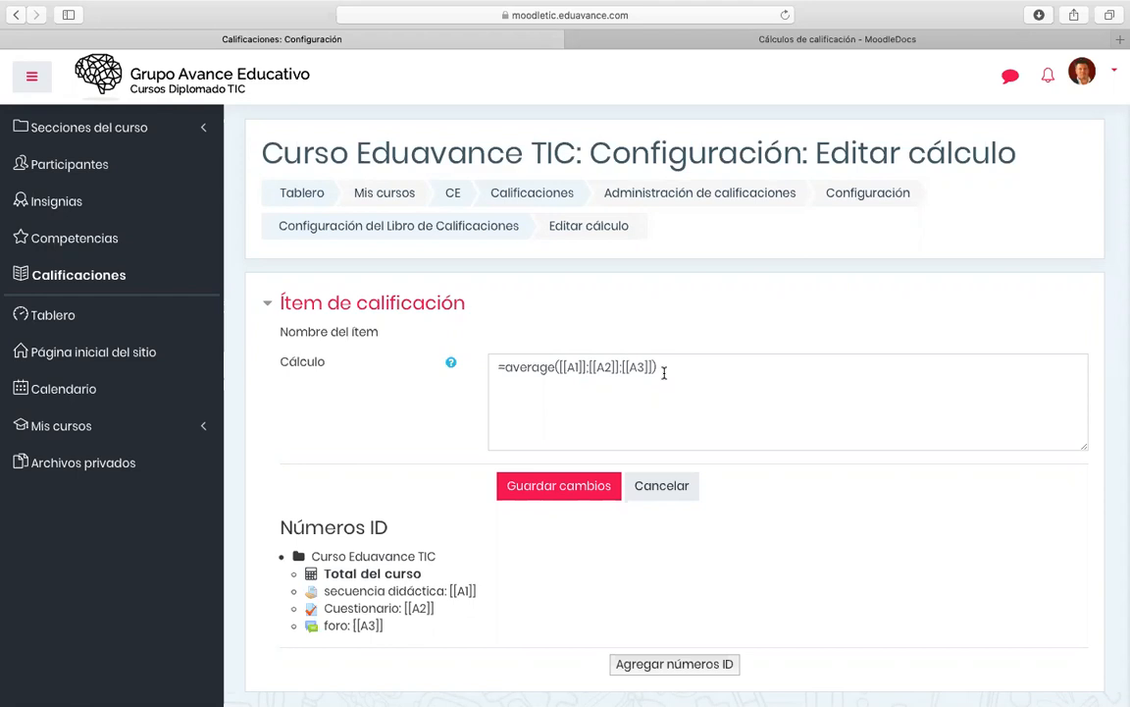
{"action": "double_click", "coordinate": [535, 368]}
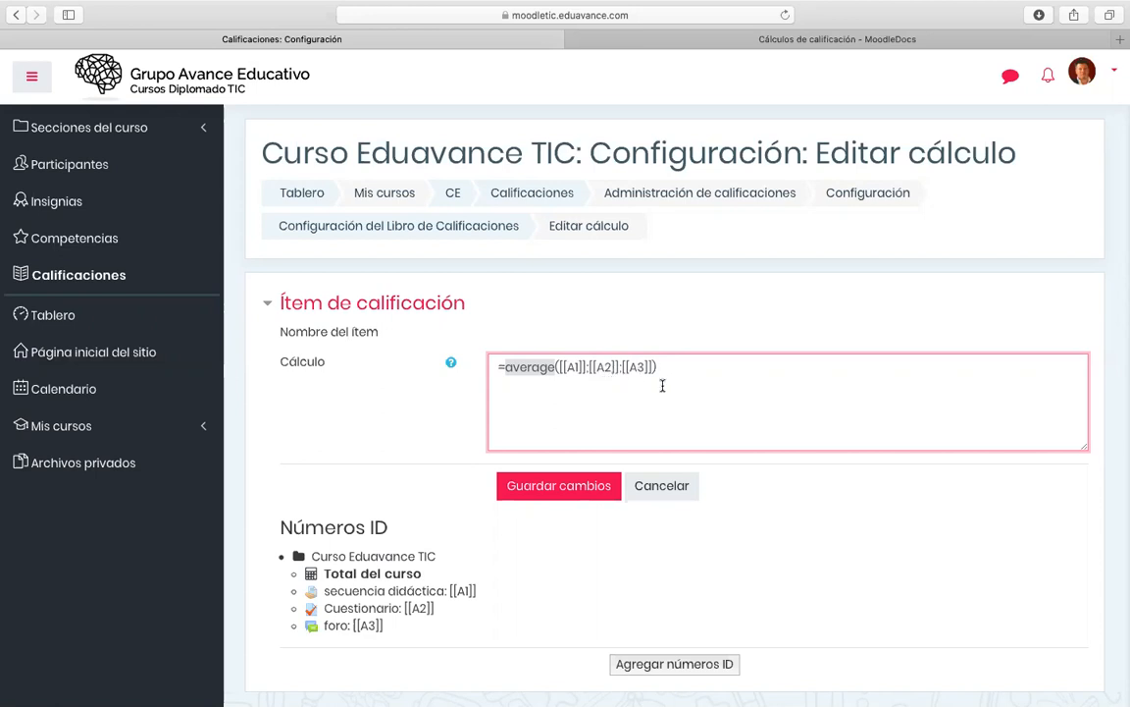
{"action": "left_click", "coordinate": [745, 509]}
{"action": "left_click", "coordinate": [558, 488]}
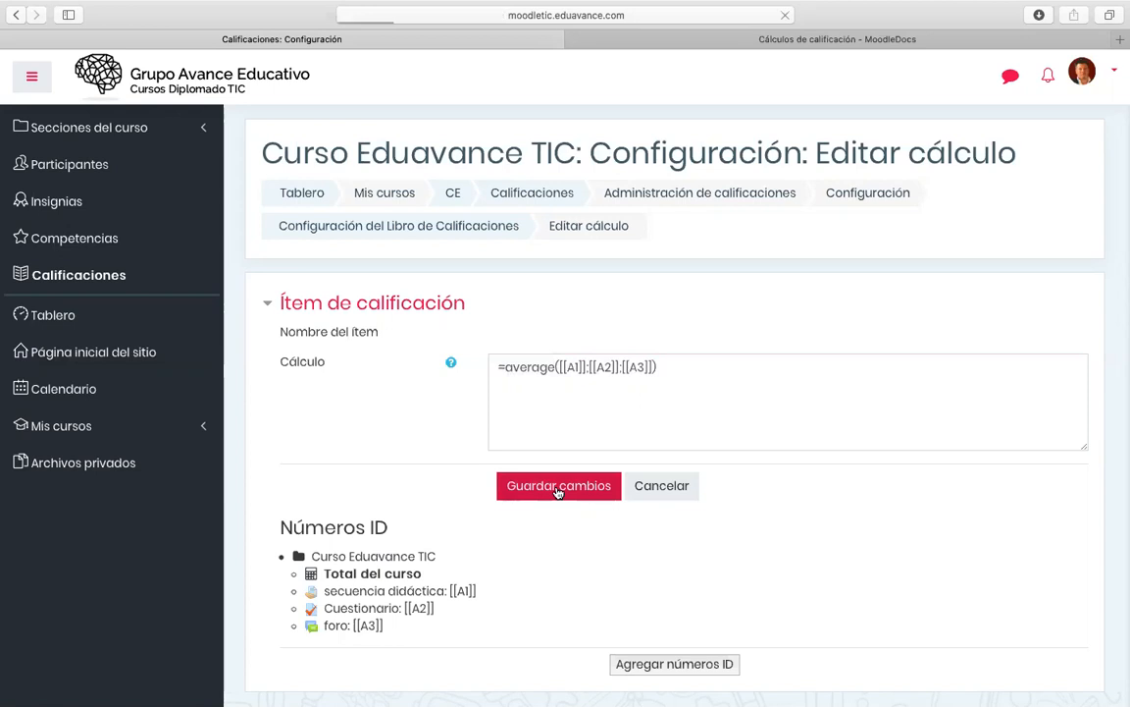
{"action": "left_click", "coordinate": [558, 488]}
{"action": "scroll", "coordinate": [555, 567], "scroll_direction": "down", "scroll_amount": 2}
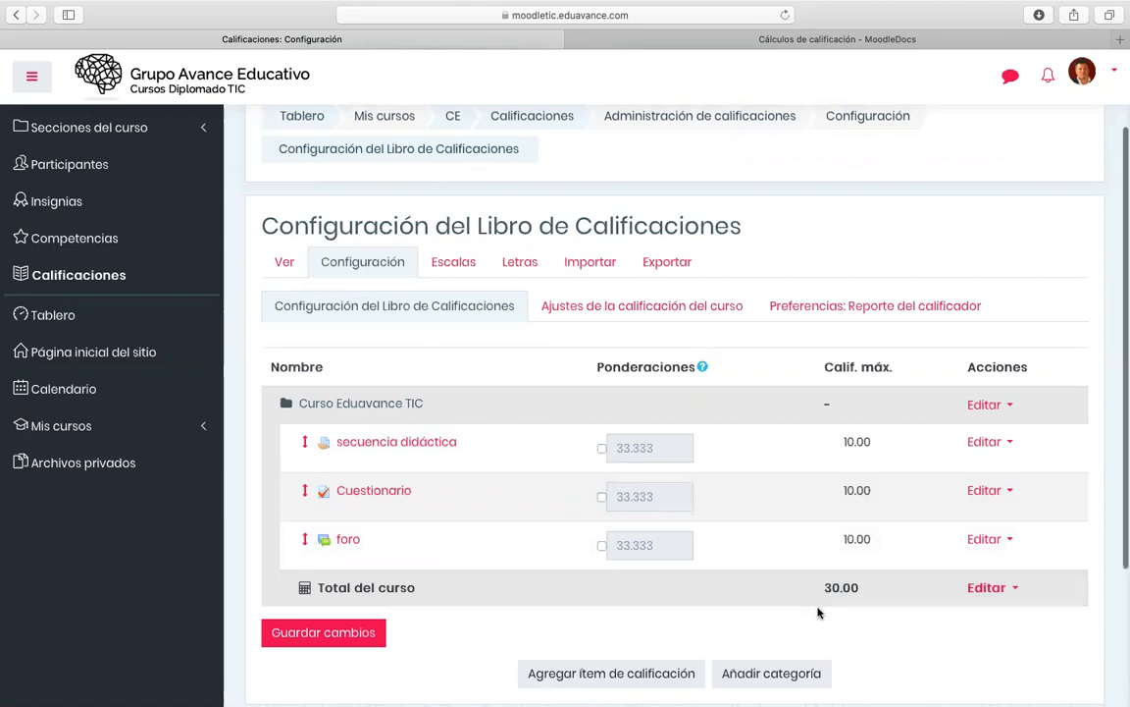
- Open the grader report and check the student's activity grades against the Total del curso column
{"action": "scroll", "coordinate": [814, 604], "scroll_direction": "down", "scroll_amount": 2}
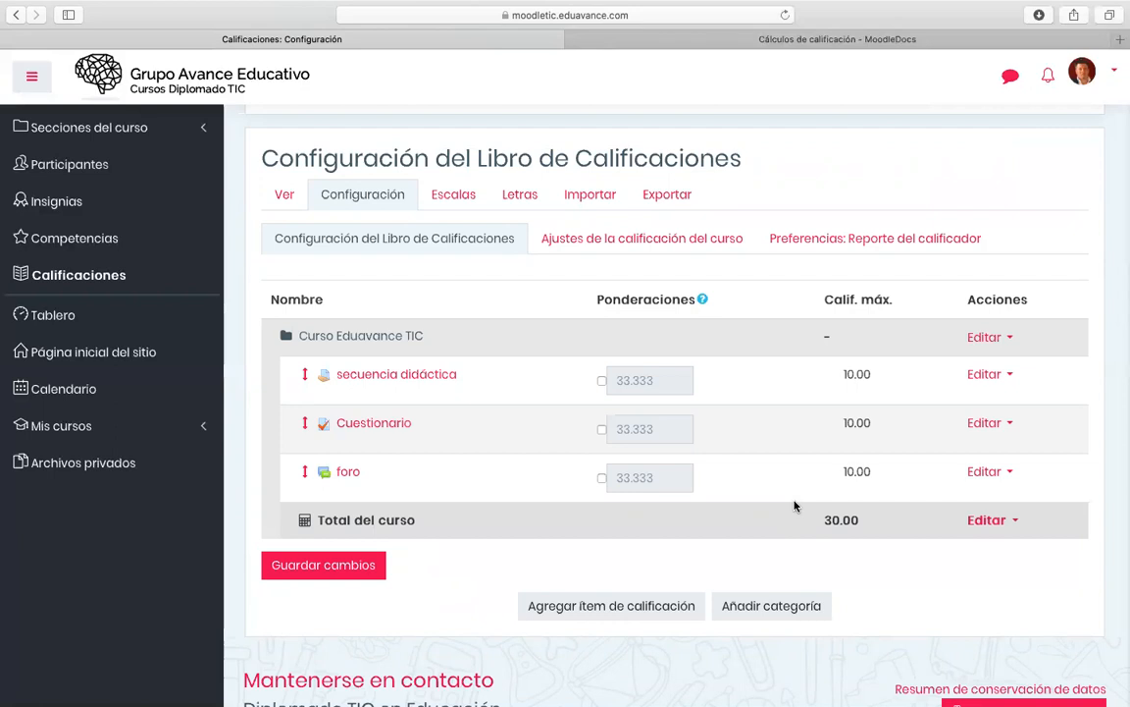
{"action": "left_click", "coordinate": [292, 197]}
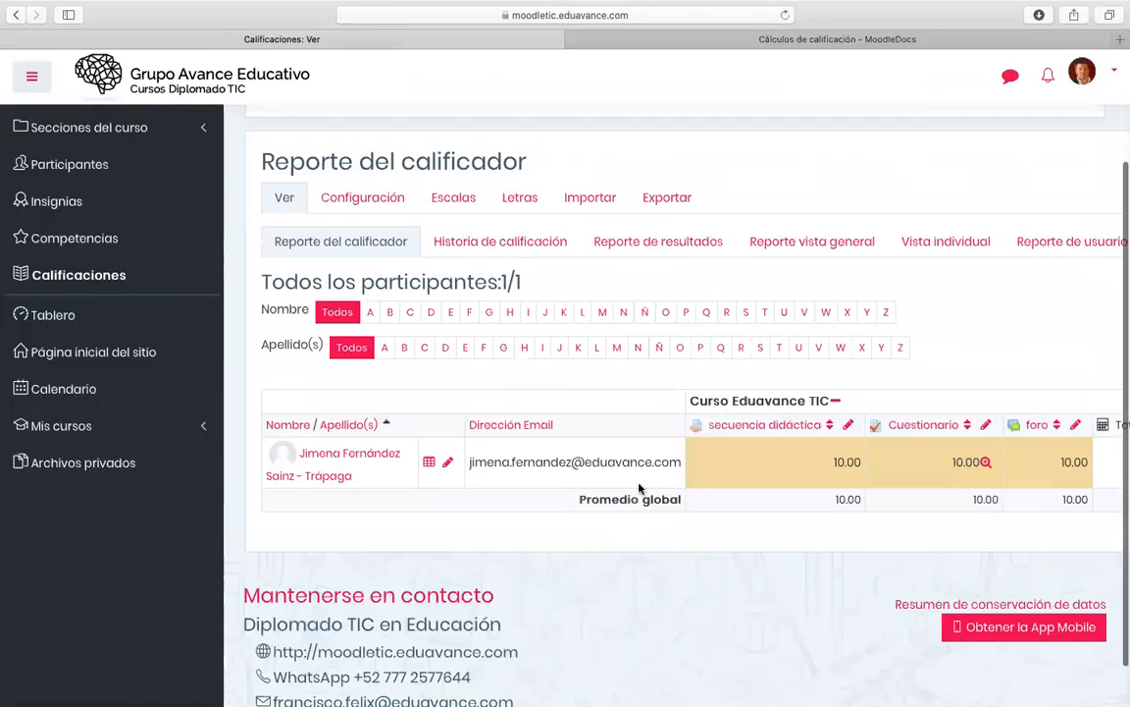
{"action": "scroll", "coordinate": [739, 515], "scroll_direction": "right", "scroll_amount": 2}
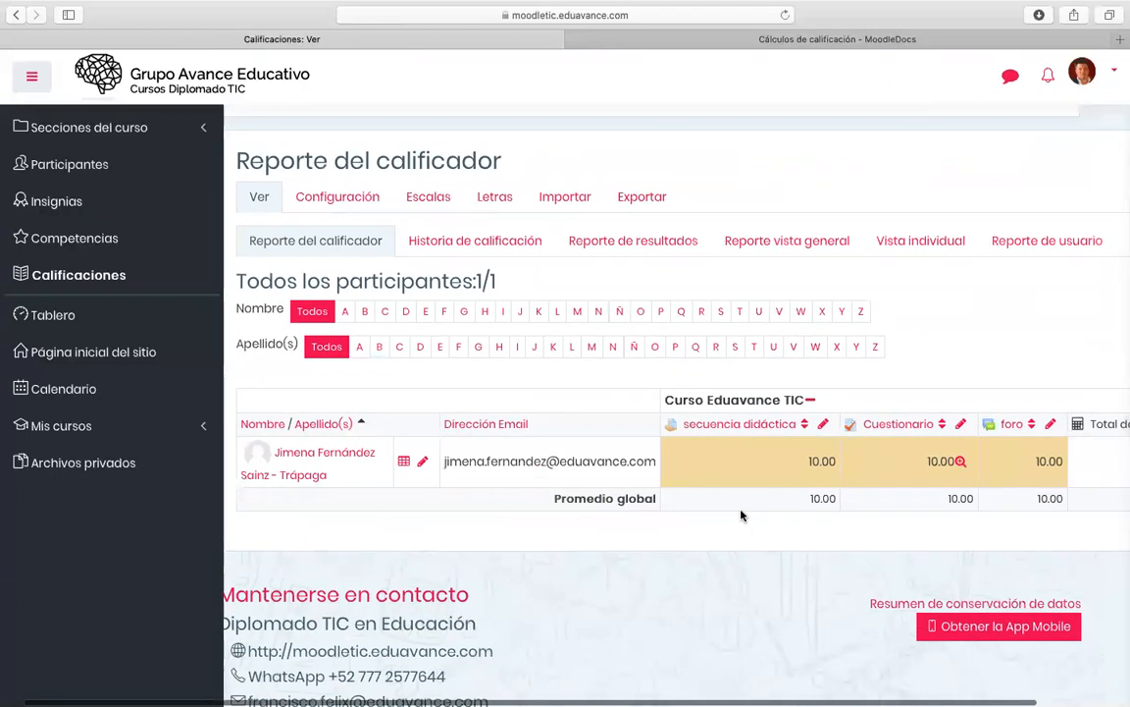
{"action": "scroll", "coordinate": [742, 516], "scroll_direction": "right", "scroll_amount": 1}
{"action": "scroll", "coordinate": [744, 491], "scroll_direction": "right", "scroll_amount": 1}
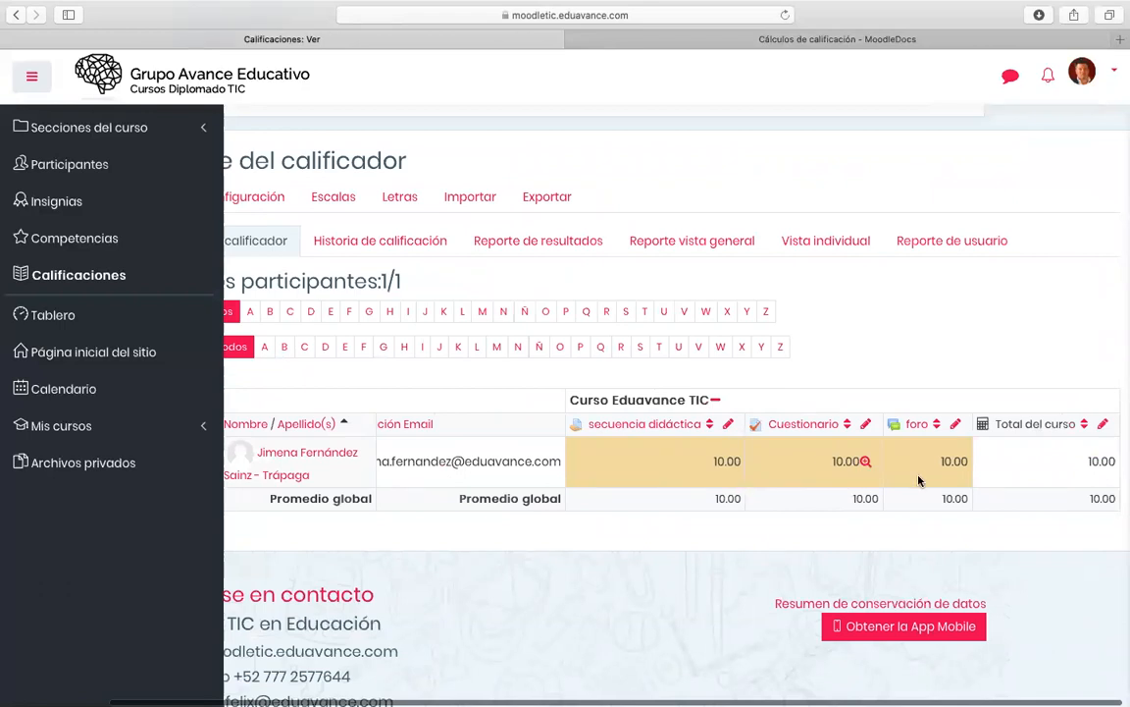
{"action": "scroll", "coordinate": [915, 474], "scroll_direction": "right", "scroll_amount": 1}
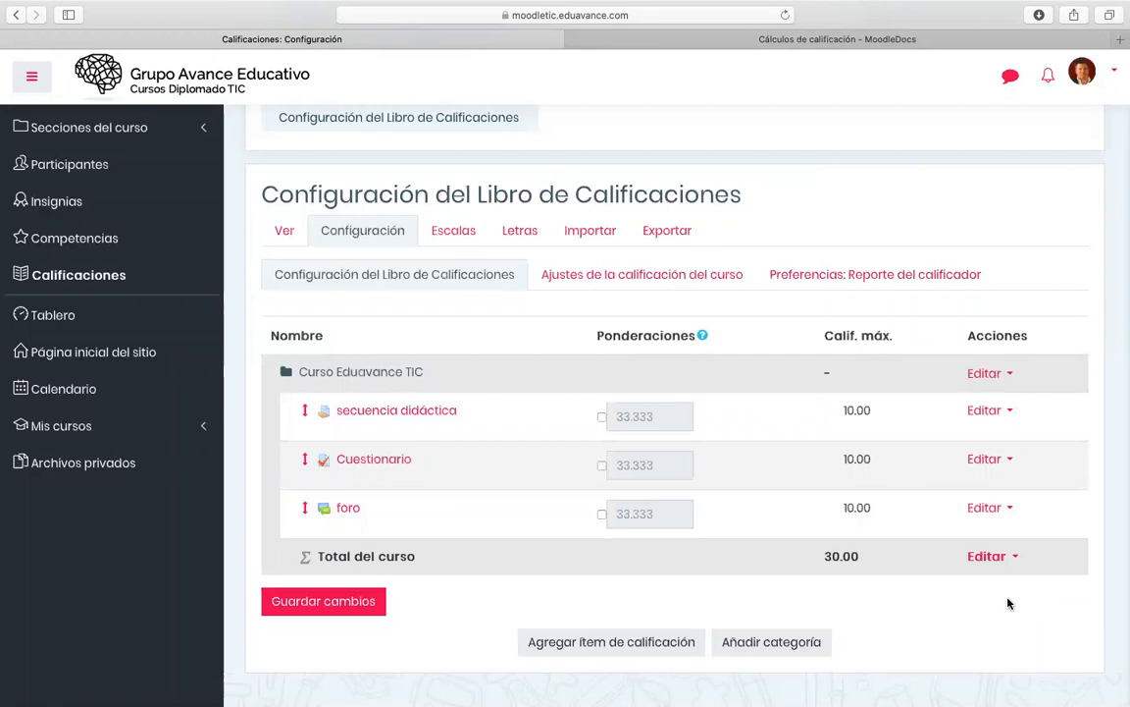
- Set the calculation of Total del curso to =sum([[A1]]*0.5;[[A2]]*0.1;[[A3]]*0.4) and save the changes
{"action": "left_click", "coordinate": [997, 559]}
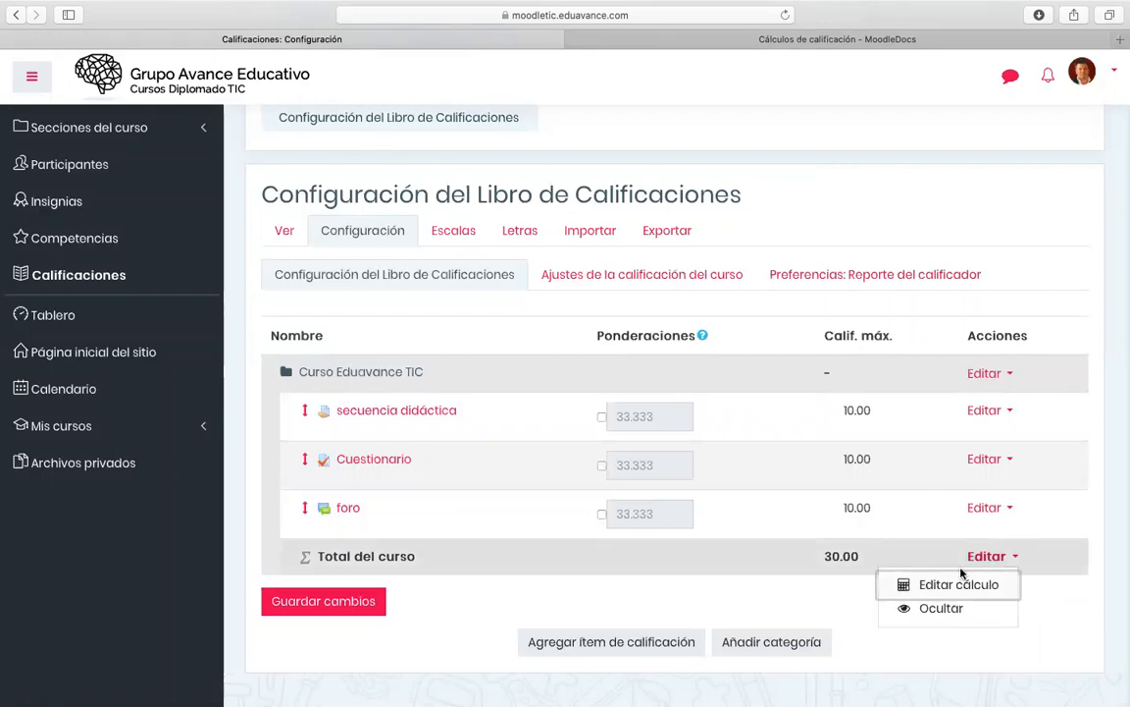
{"action": "left_click", "coordinate": [944, 583]}
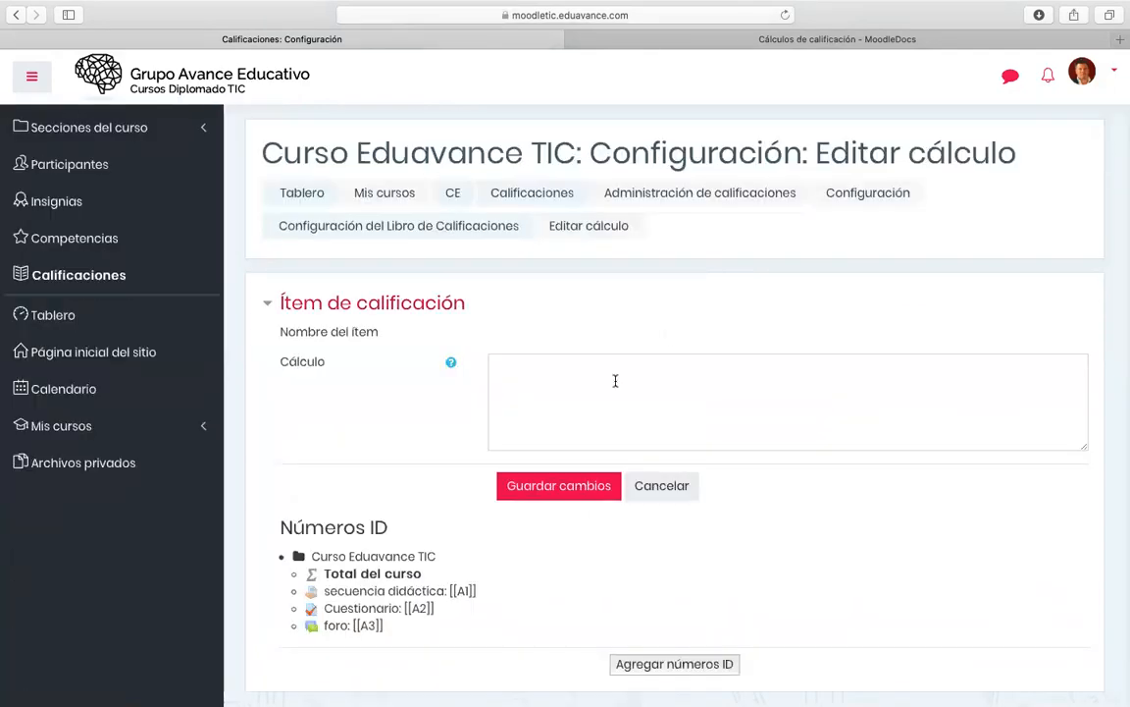
{"action": "left_click", "coordinate": [587, 391]}
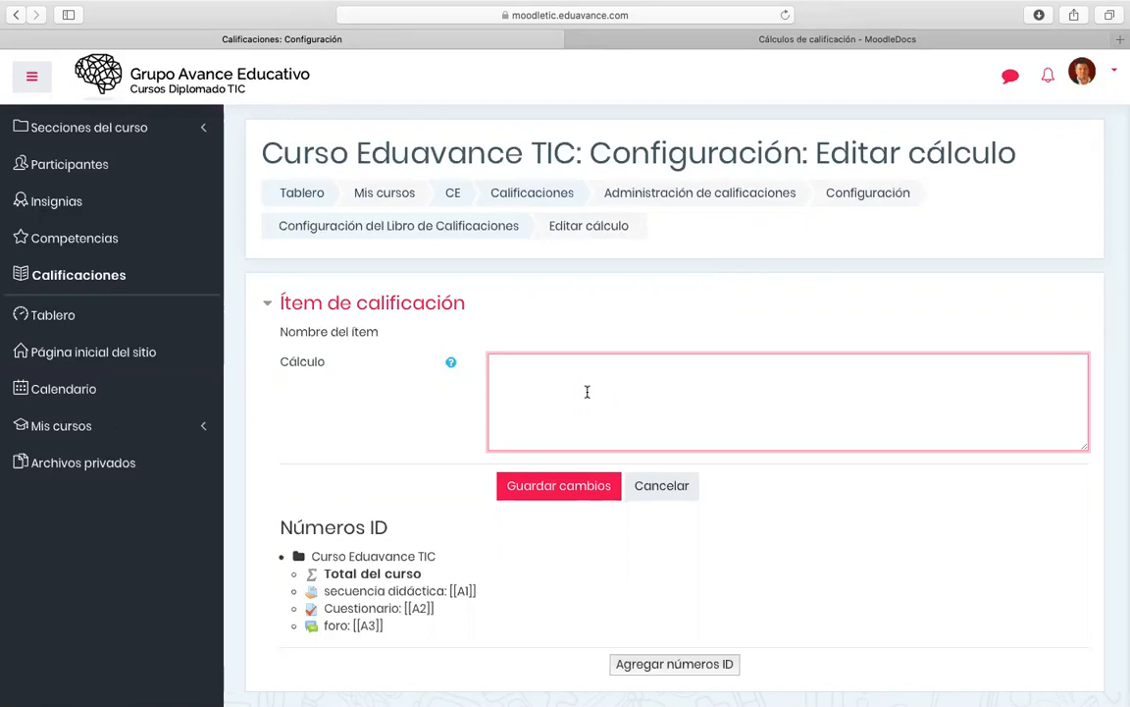
{"action": "type", "text": "=sum([[A1]]*0.5;[[A2]]*0.1;[[A3]]*0.4)"}
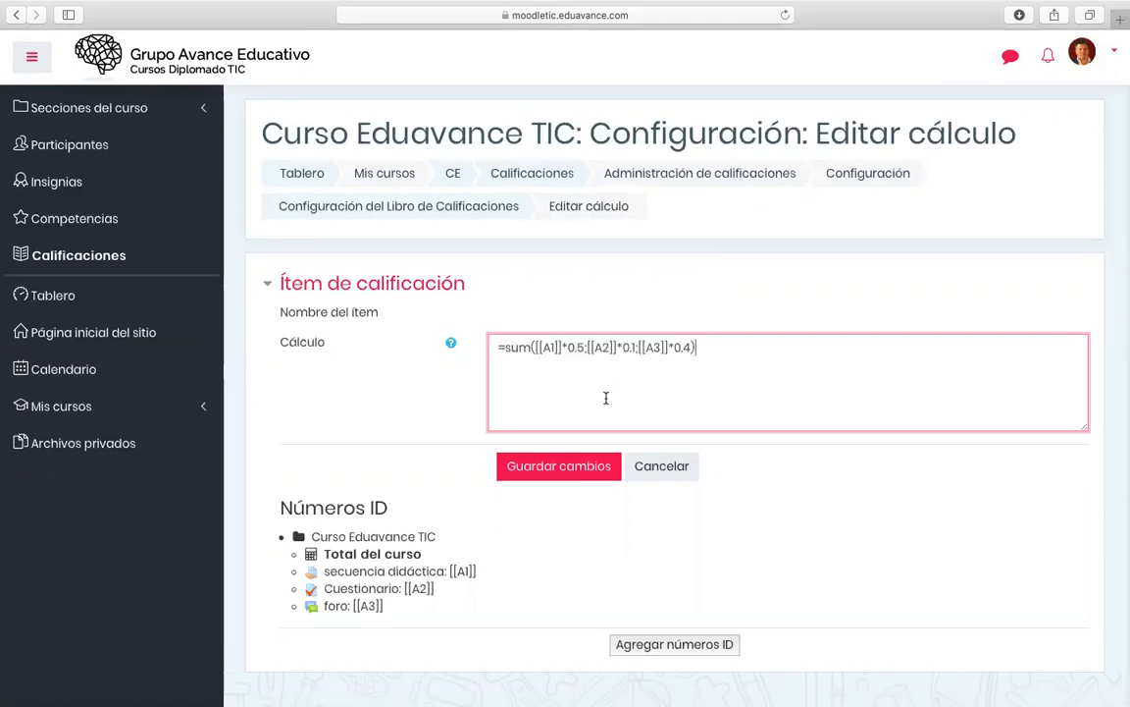
{"action": "double_click", "coordinate": [514, 348]}
{"action": "left_click", "coordinate": [558, 466]}
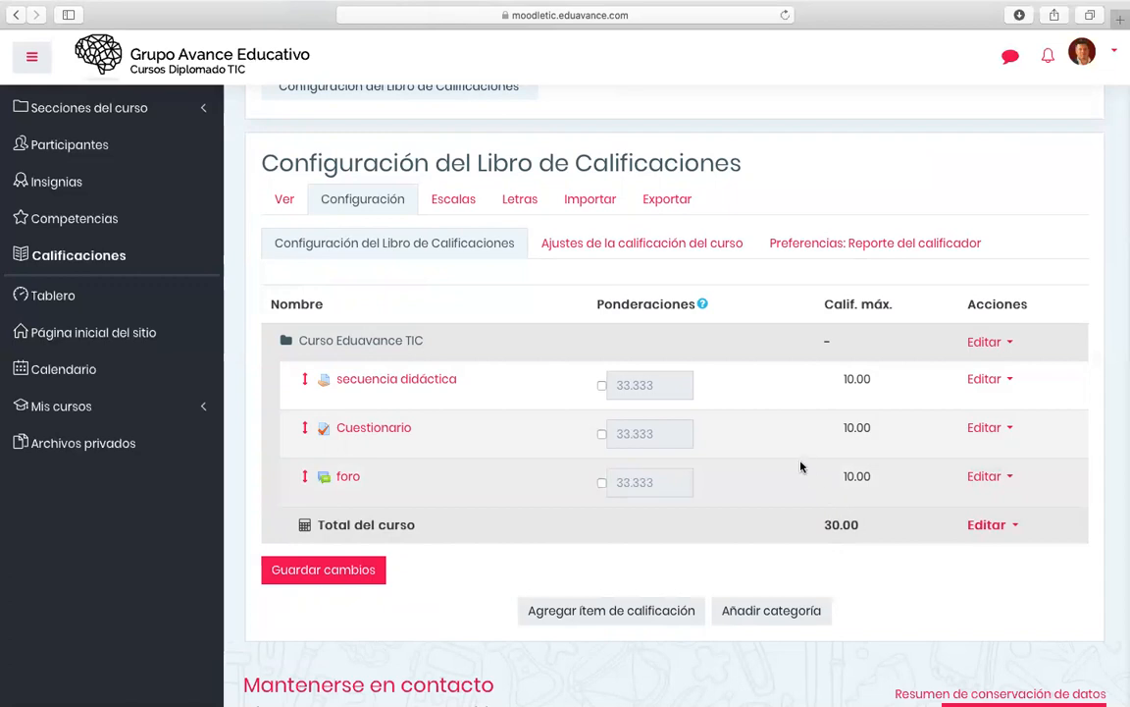
- Open the grader report and compare the student's three activity grades with the weighted Total del curso
{"action": "scroll", "coordinate": [801, 466], "scroll_direction": "up", "scroll_amount": 2}
{"action": "scroll", "coordinate": [801, 466], "scroll_direction": "up", "scroll_amount": 1}
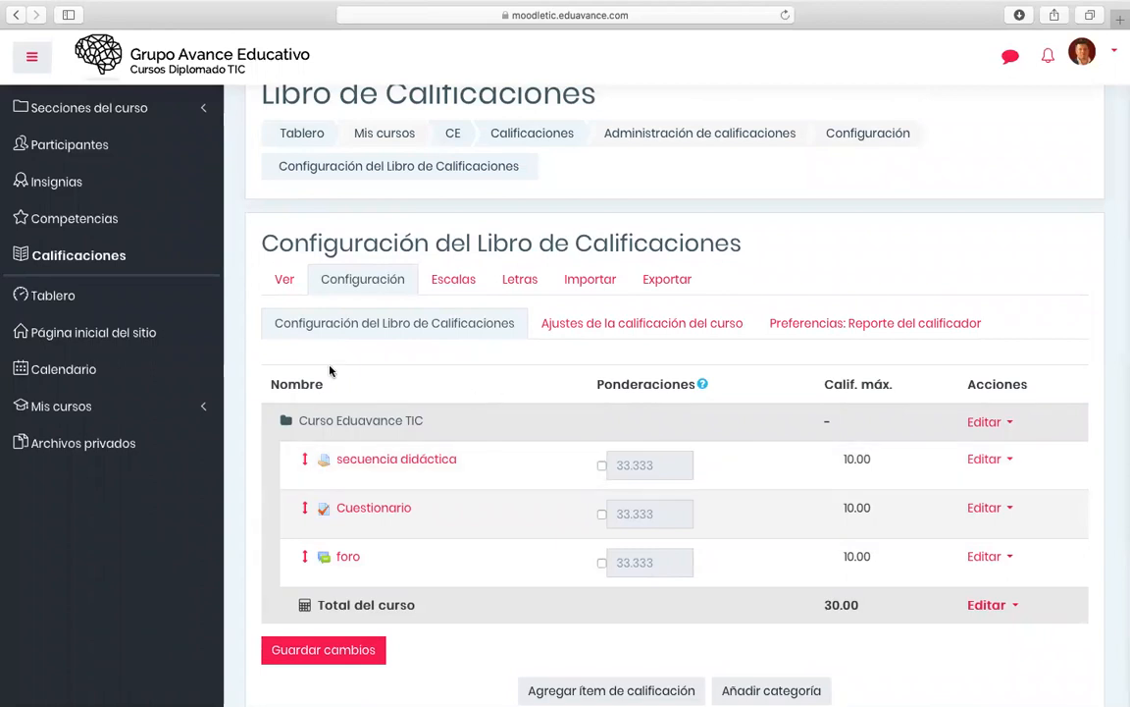
{"action": "left_click", "coordinate": [283, 279]}
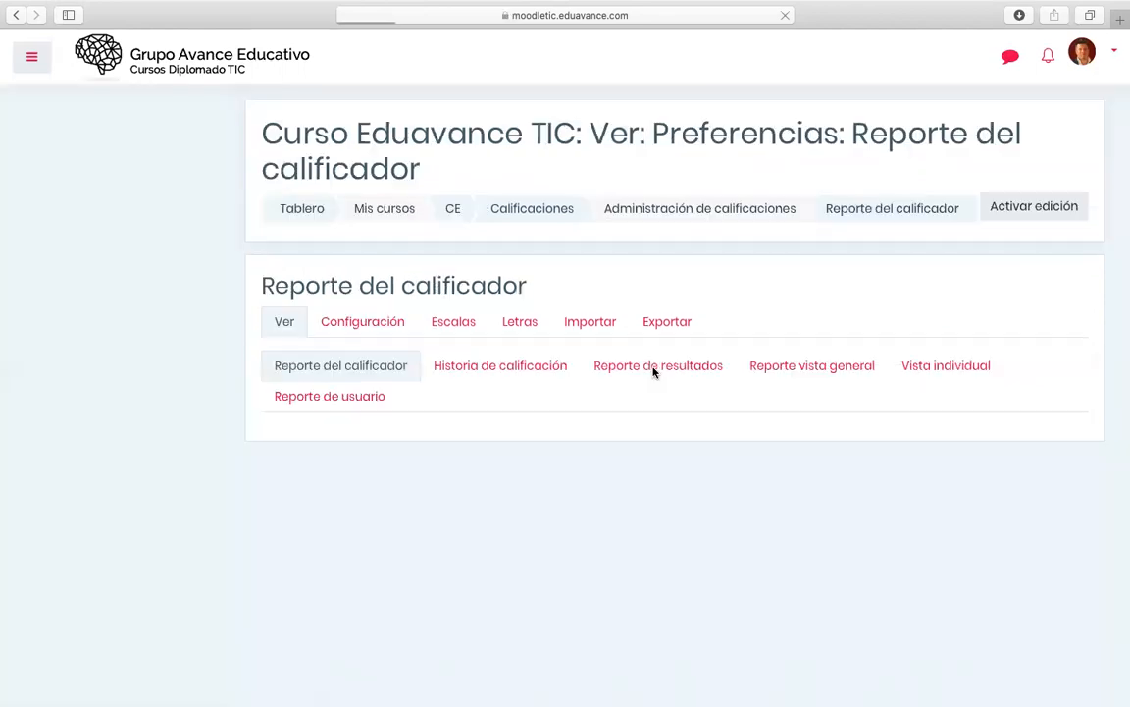
{"action": "scroll", "coordinate": [736, 521], "scroll_direction": "down", "scroll_amount": 3}
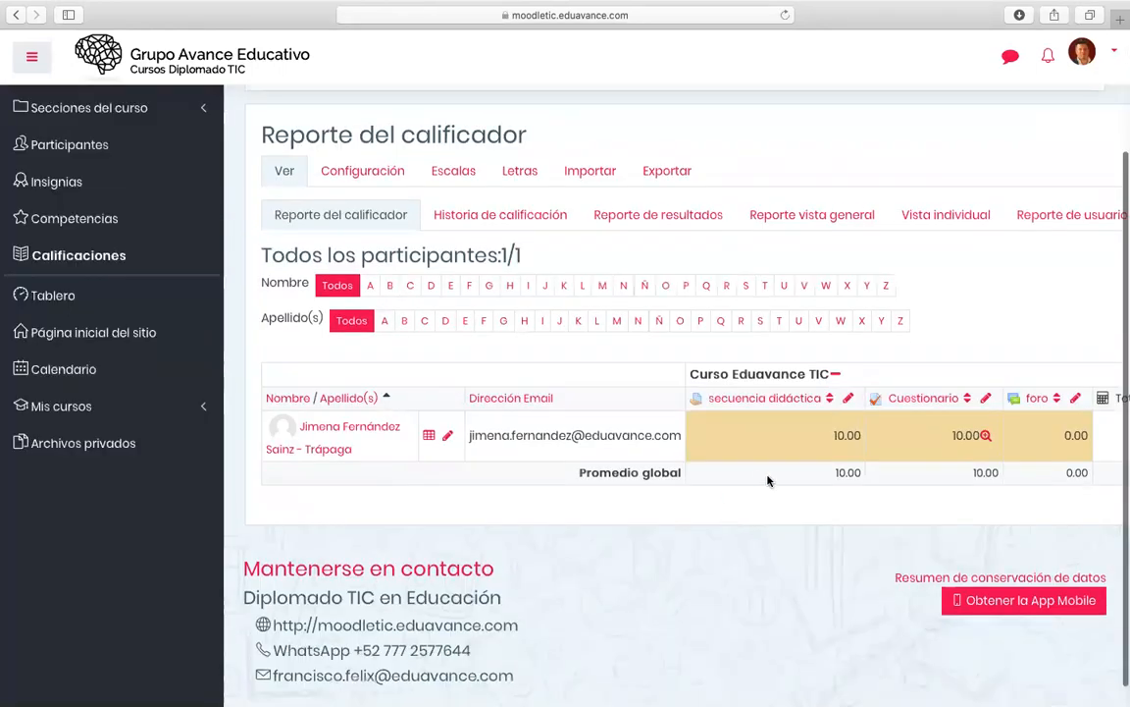
{"action": "scroll", "coordinate": [769, 480], "scroll_direction": "right", "scroll_amount": 2}
{"action": "scroll", "coordinate": [769, 480], "scroll_direction": "left", "scroll_amount": 1}
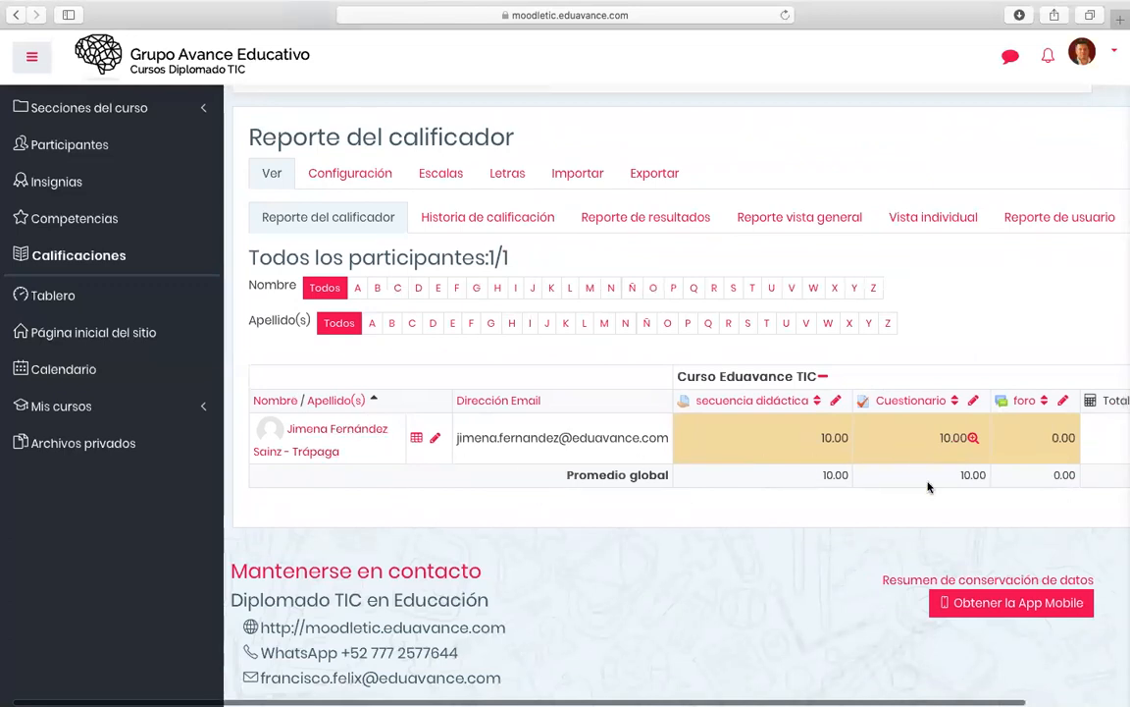
{"action": "scroll", "coordinate": [929, 485], "scroll_direction": "right", "scroll_amount": 3}
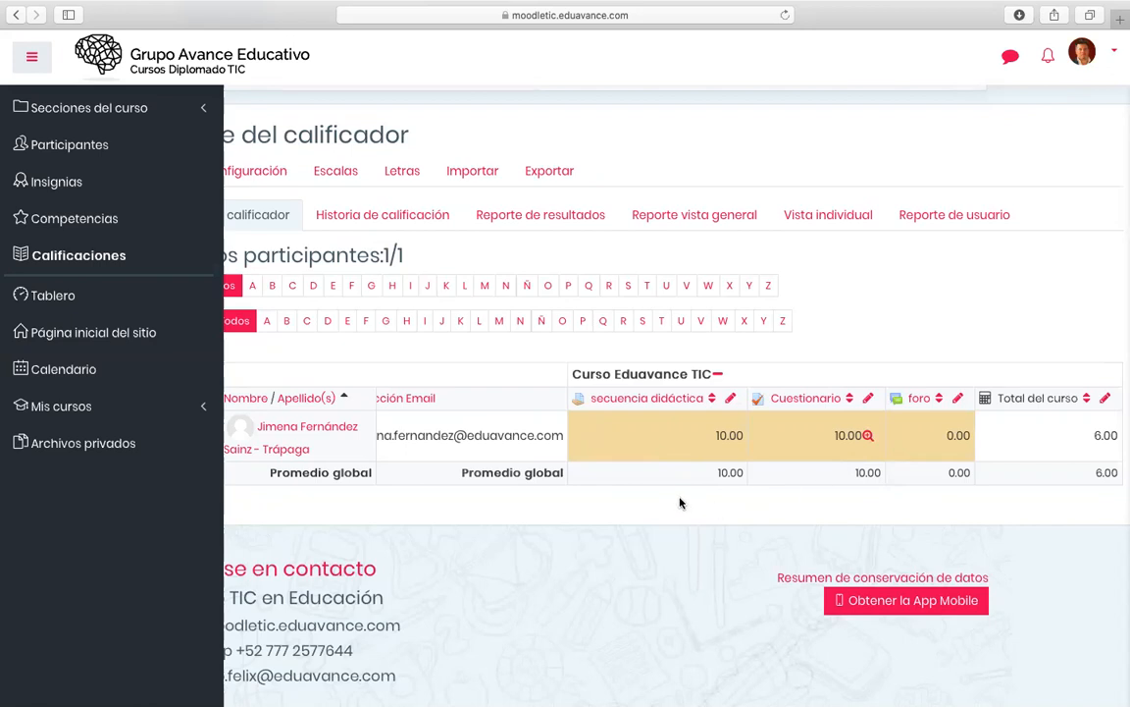
{"action": "scroll", "coordinate": [677, 500], "scroll_direction": "left", "scroll_amount": 3}
- Return to the gradebook setup and review how the activities are grouped in the Saber hacer and Saber Ser categories
{"action": "left_click", "coordinate": [364, 170]}
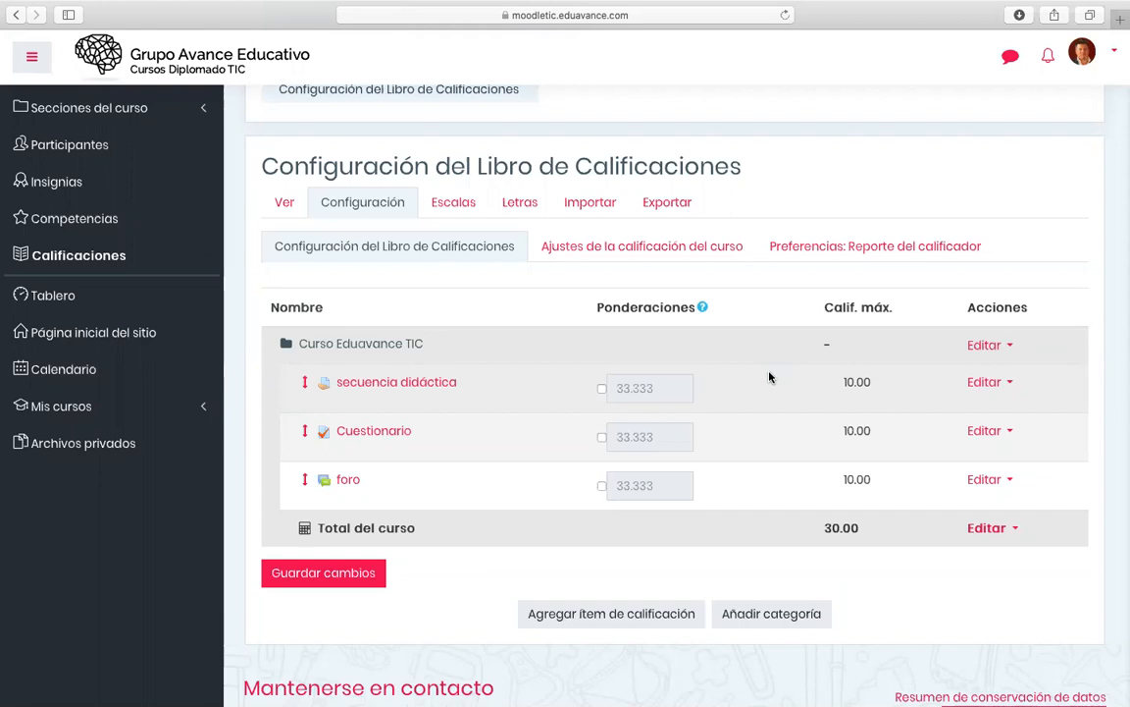
{"action": "scroll", "coordinate": [531, 502], "scroll_direction": "down", "scroll_amount": 1}
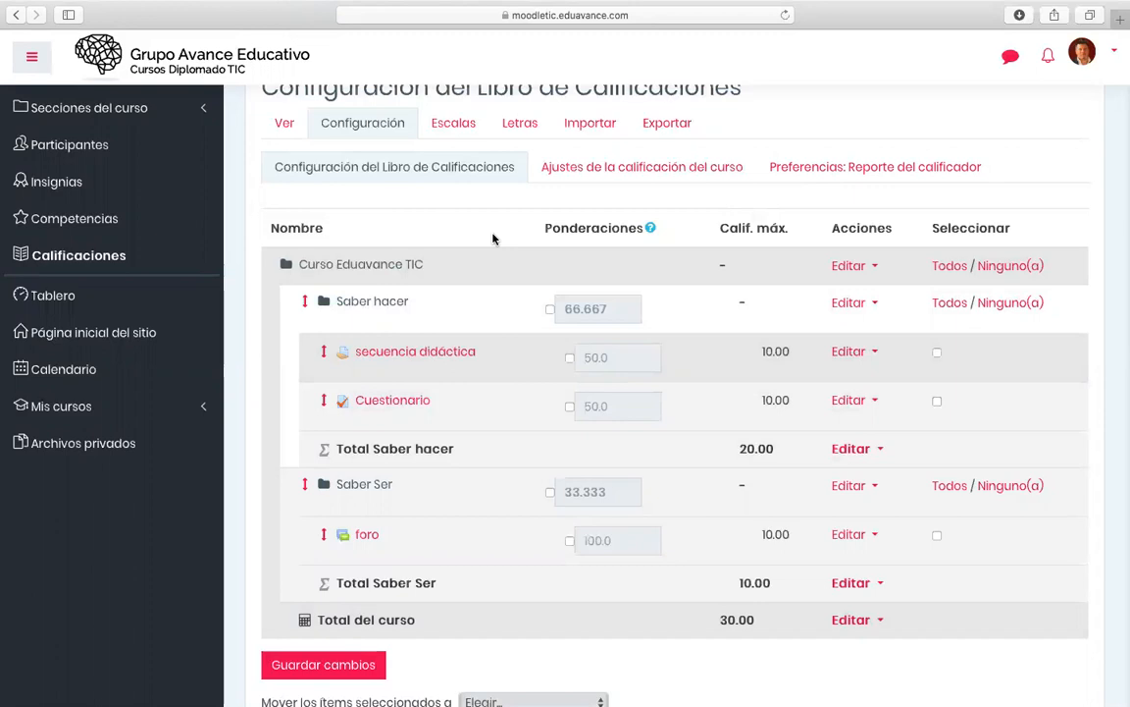
{"action": "scroll", "coordinate": [493, 238], "scroll_direction": "down", "scroll_amount": 3}
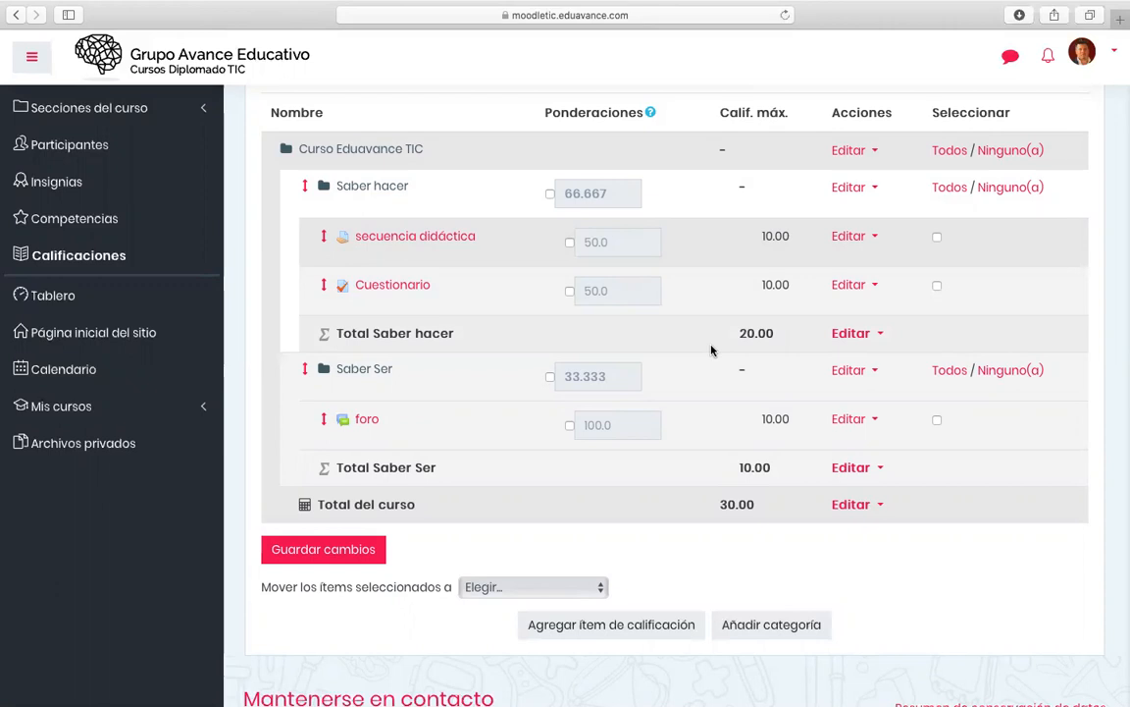
{"action": "scroll", "coordinate": [675, 535], "scroll_direction": "up", "scroll_amount": 3}
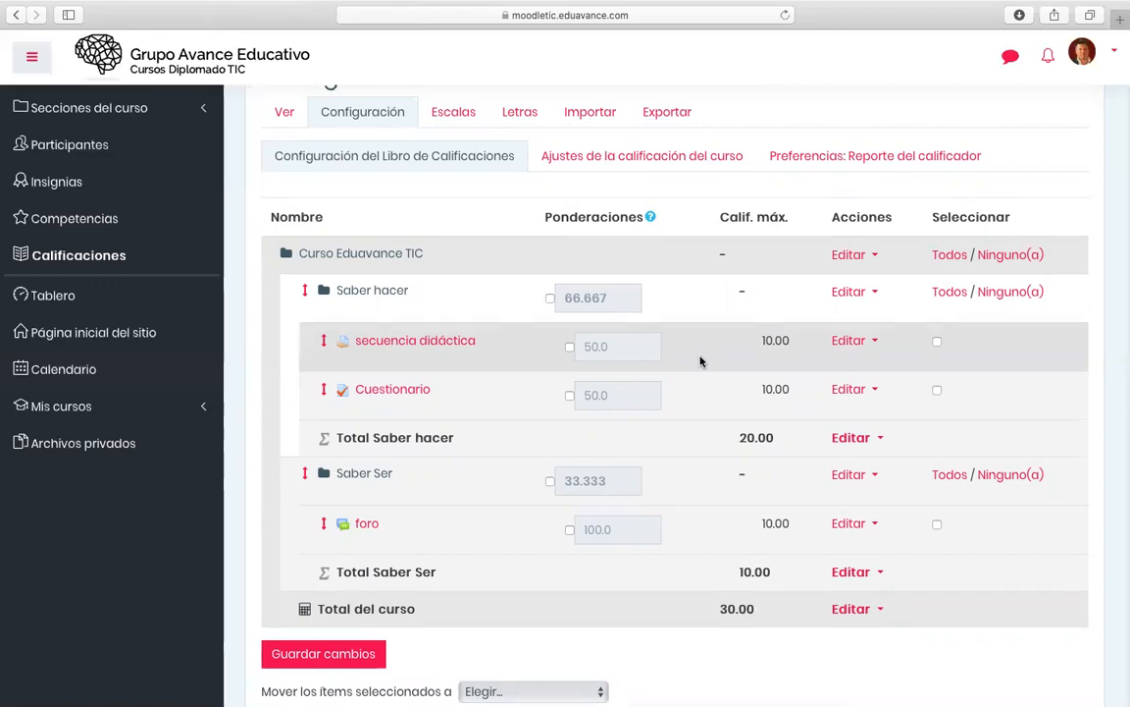
{"action": "scroll", "coordinate": [701, 361], "scroll_direction": "up", "scroll_amount": 5}
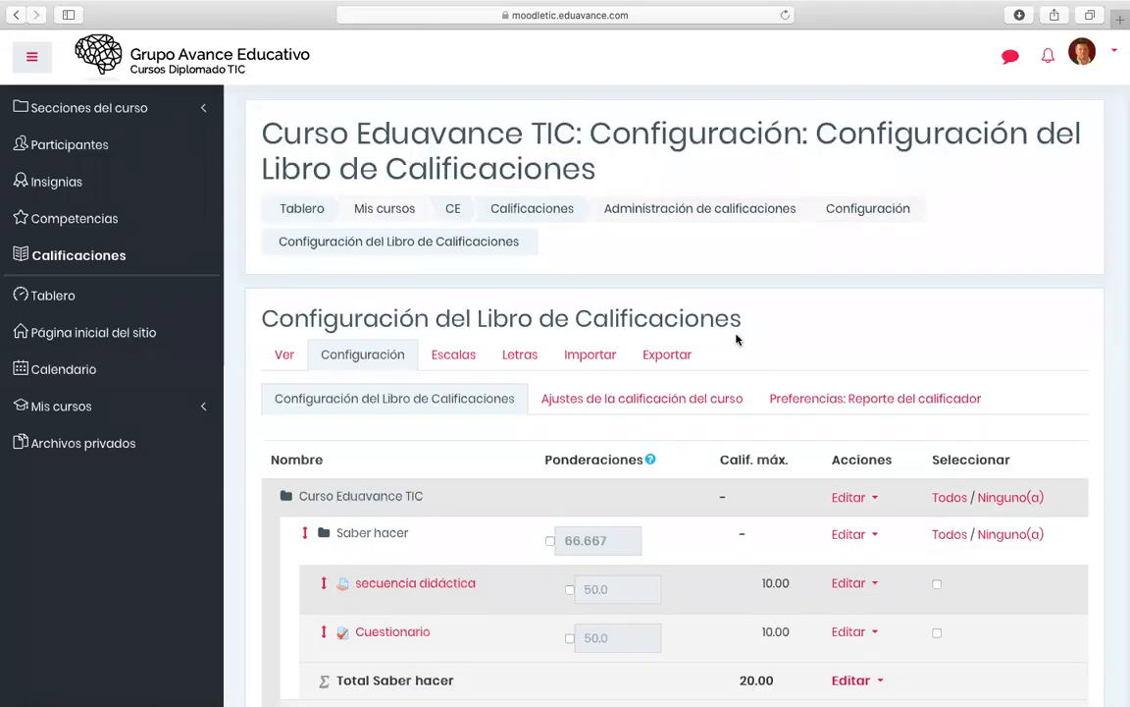